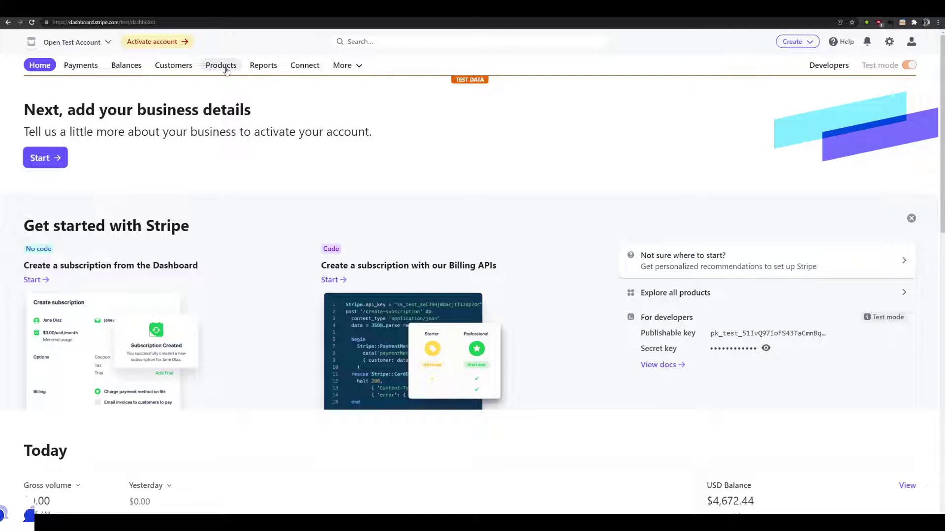
Add a new product 'Bundle of images' described as 'Here's a bundle of rare images that I am selling'
click(227, 70)
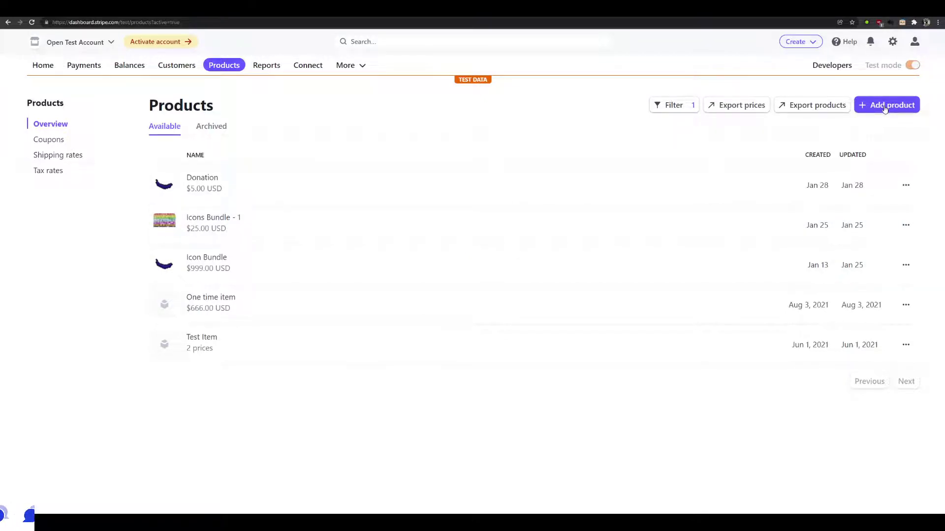
click(885, 109)
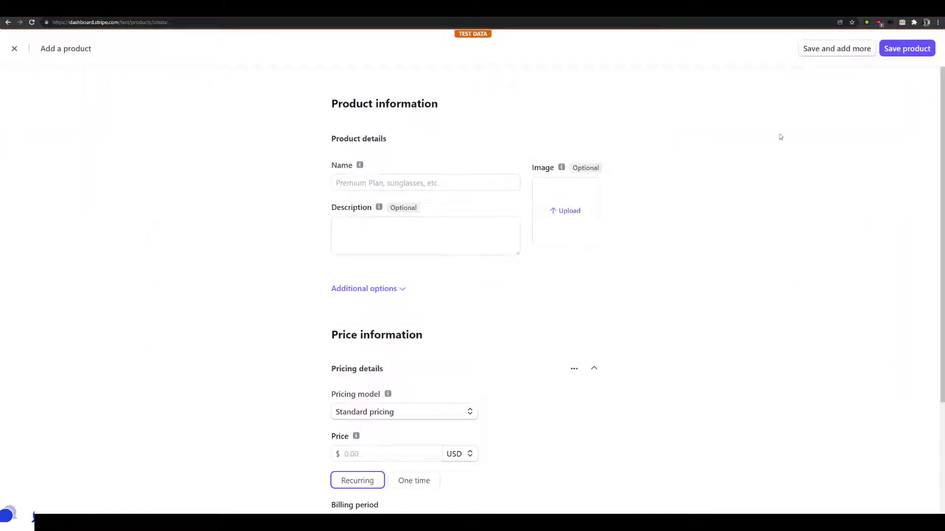
click(421, 183)
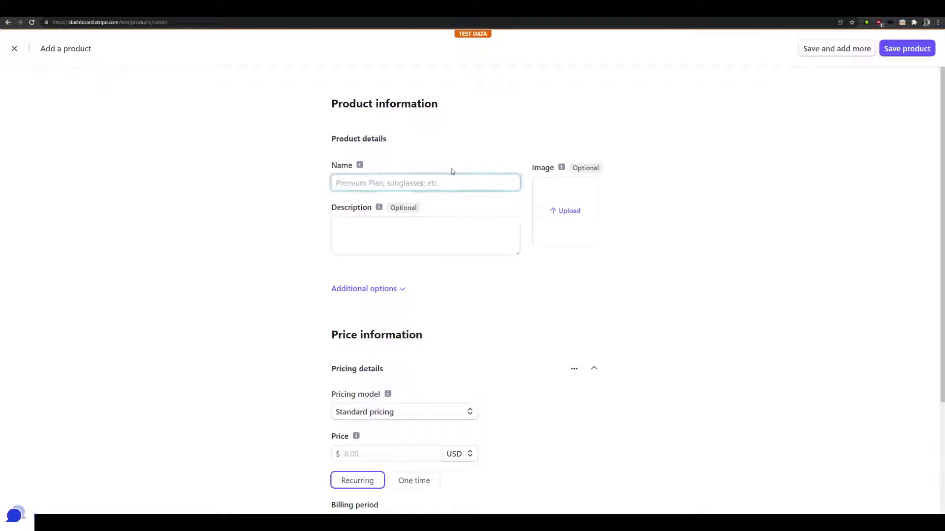
text(B)
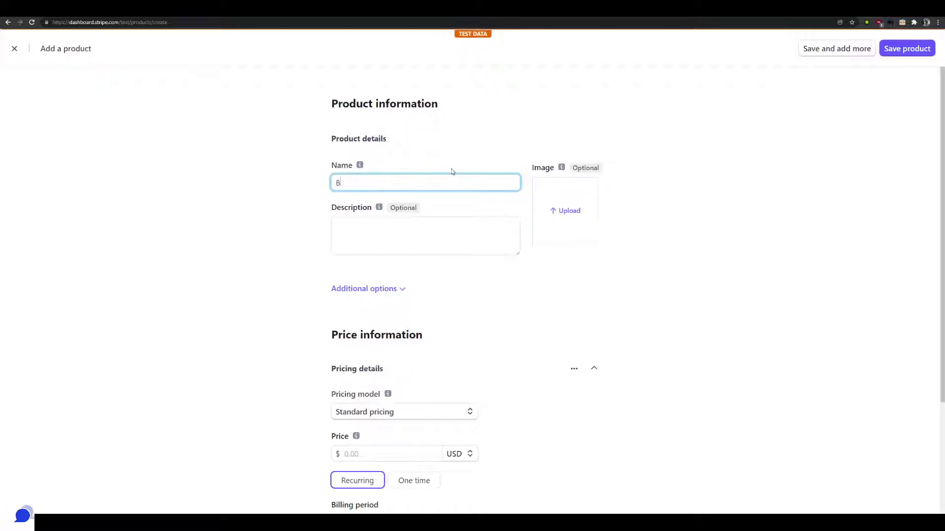
text(undle of images)
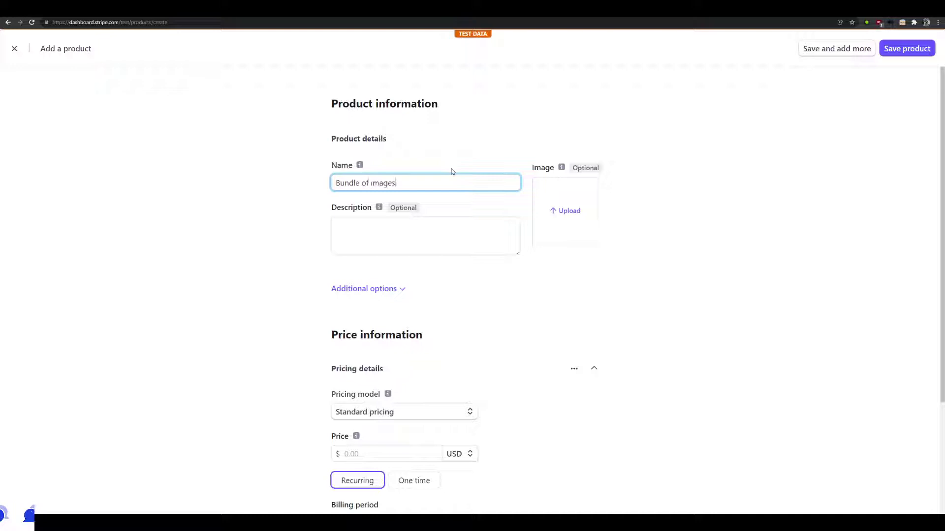
click(399, 240)
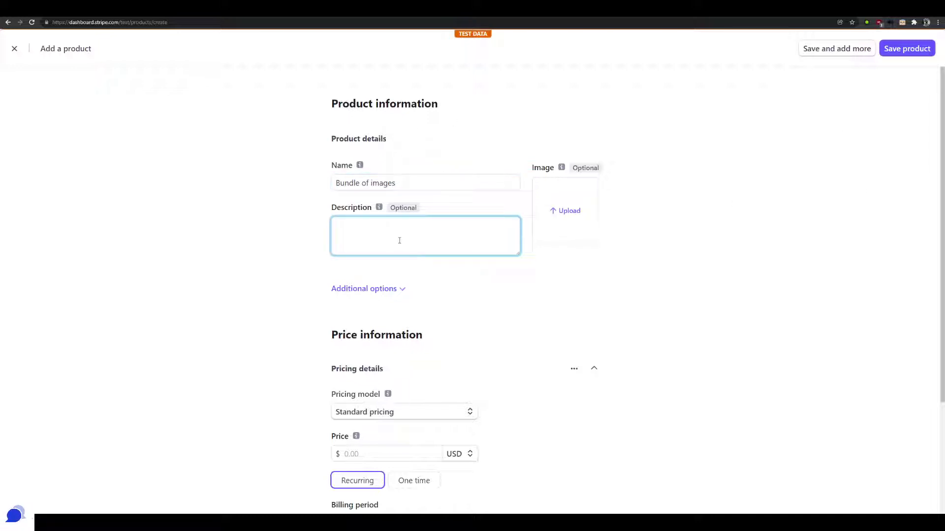
text(Here's a bundl)
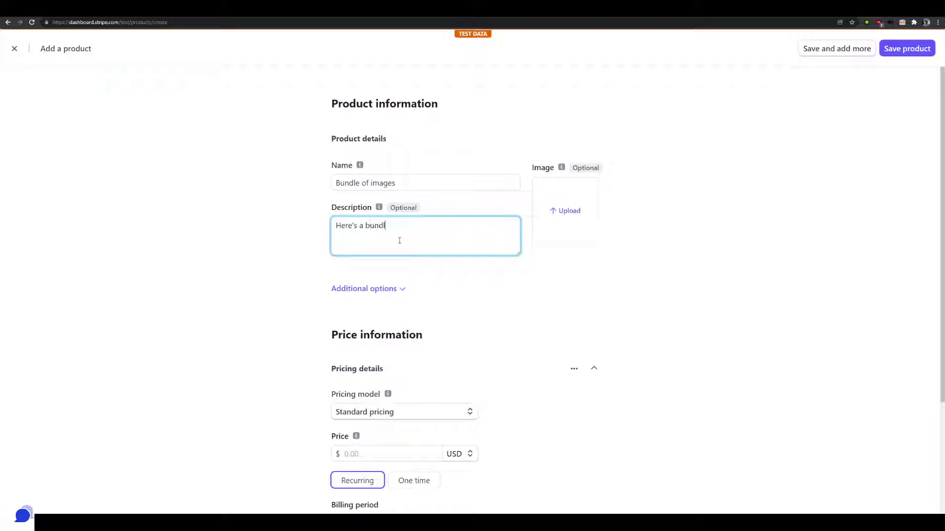
text(e of rar)
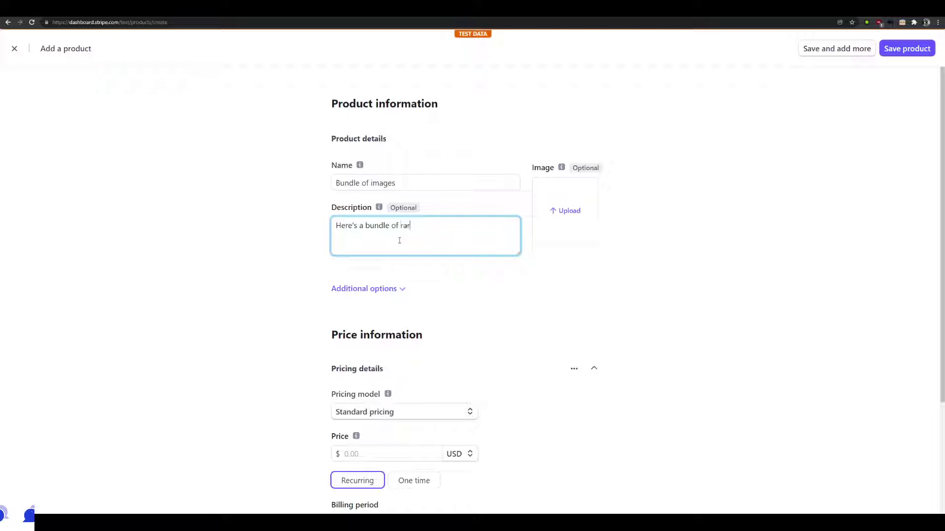
text(e images that I am selling)
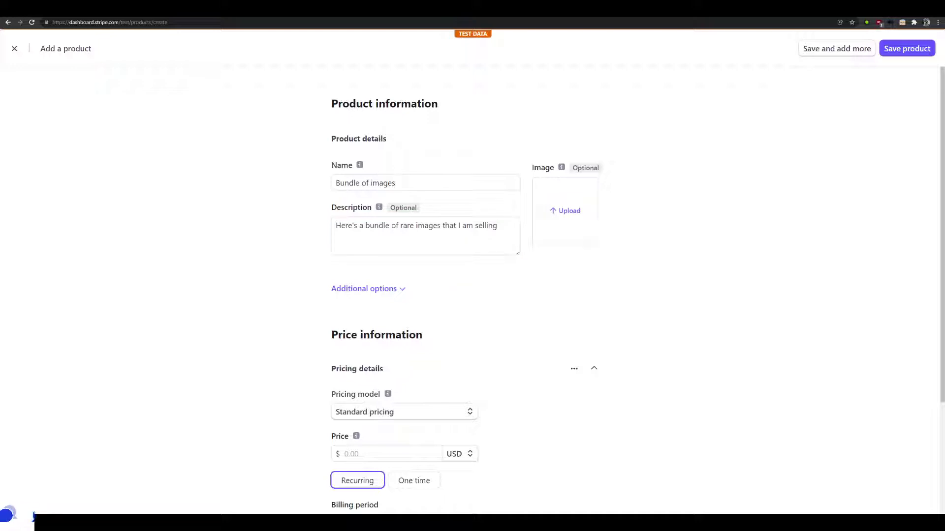
Upload a product image and set a standard one-time price of 42.00 USD
drag(715, 196, 566, 210)
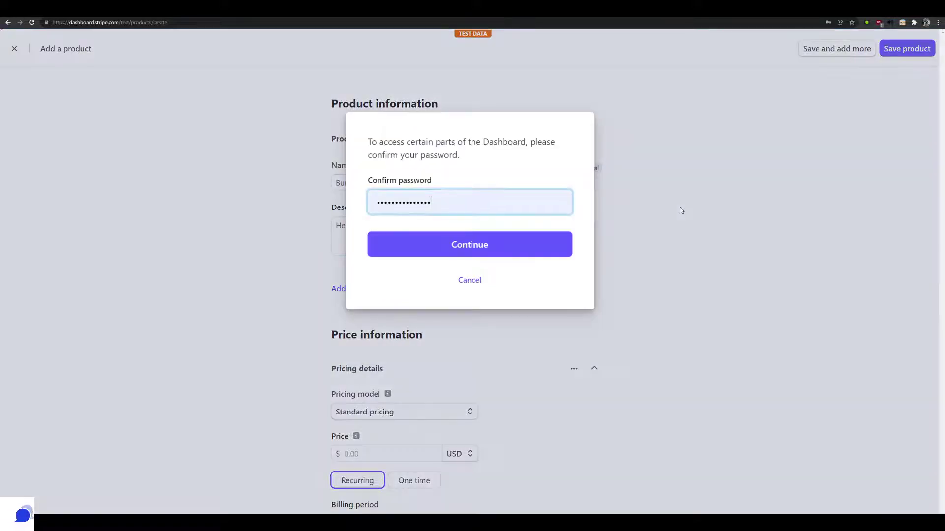
click(545, 243)
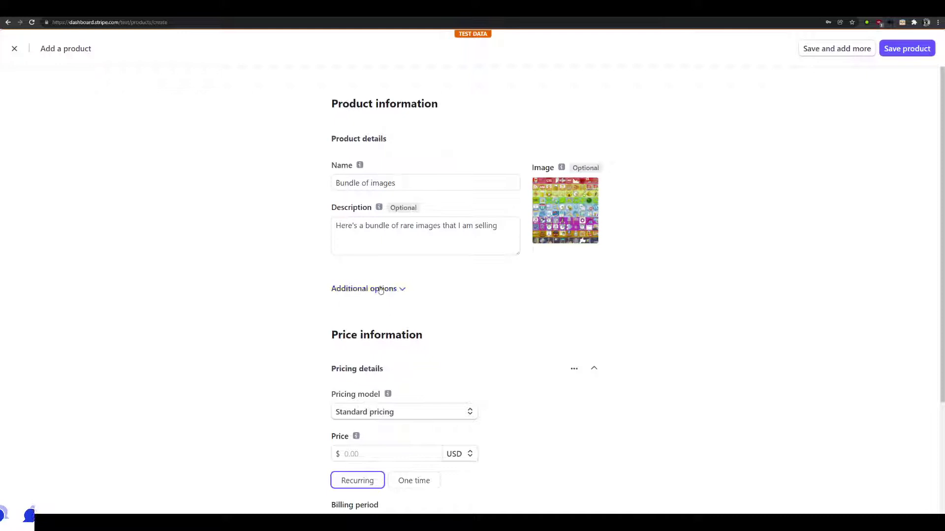
scroll(387, 324, down, 1)
scroll(387, 323, down, 1)
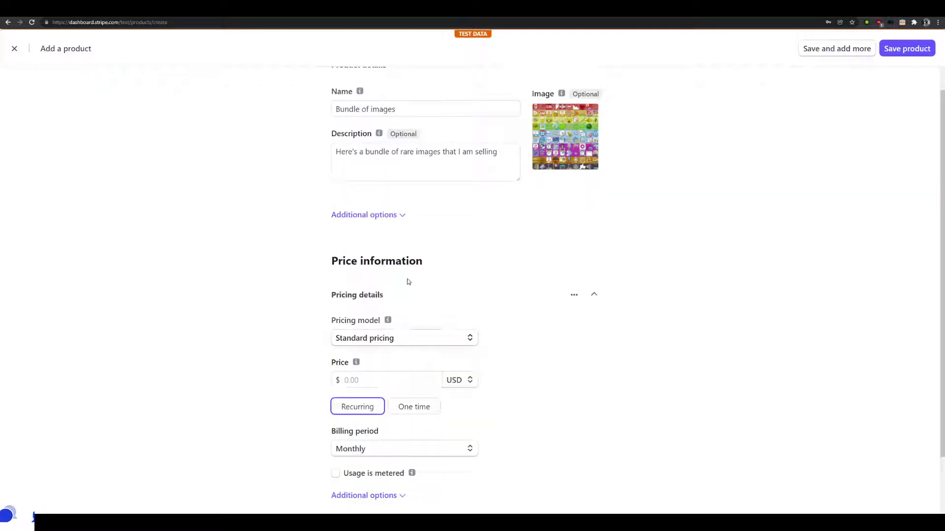
click(399, 341)
click(399, 338)
click(399, 375)
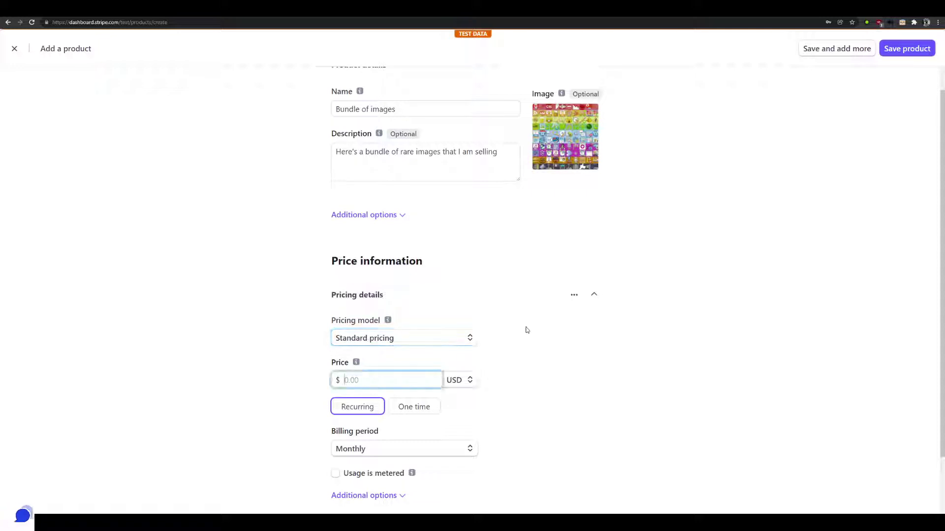
text(42.00)
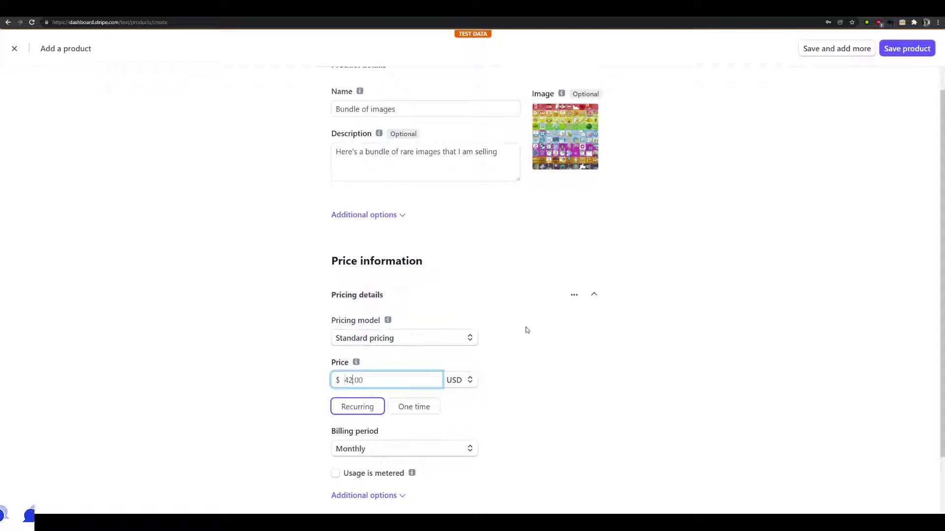
click(575, 378)
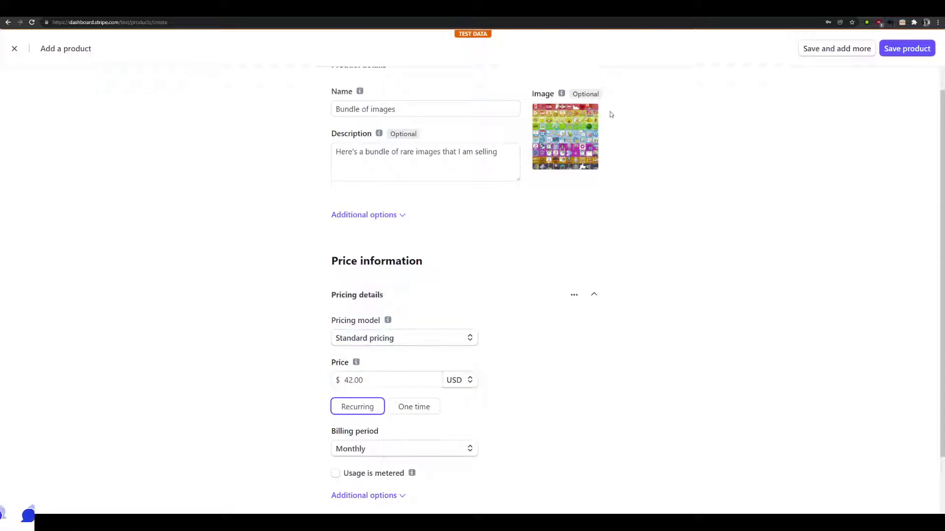
click(422, 411)
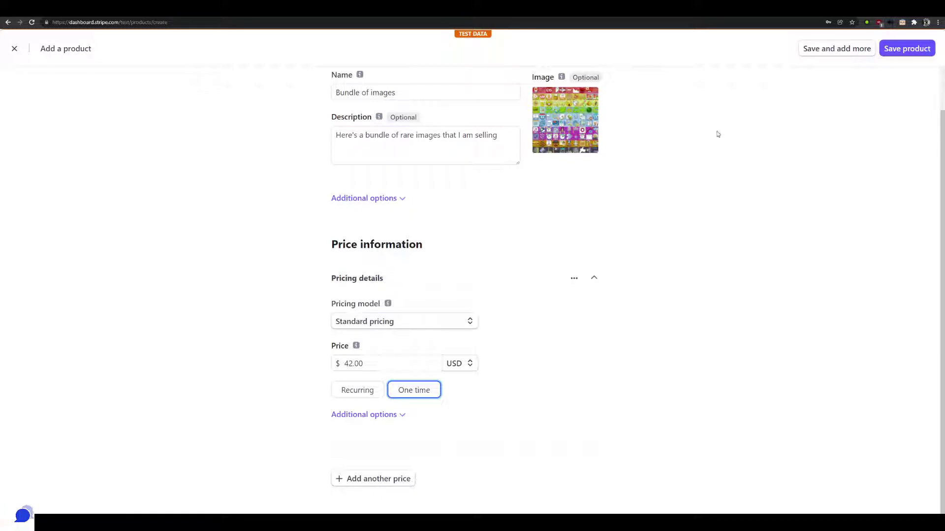
Save the product and start a payment link from its $42.00 price row
click(908, 49)
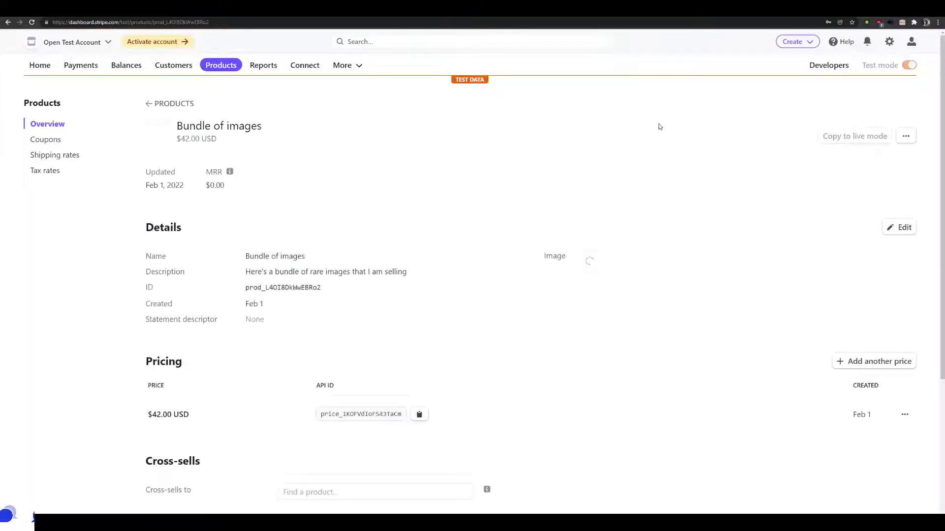
scroll(335, 290, down, 2)
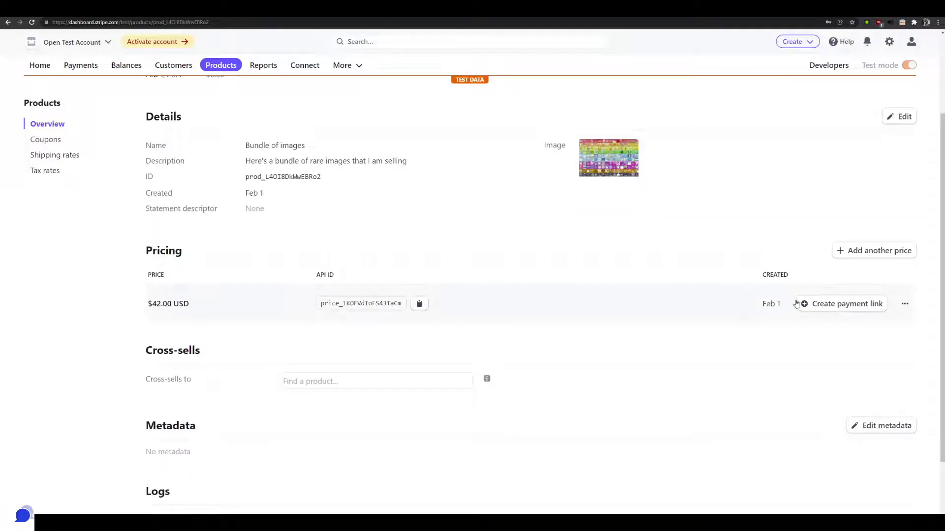
click(839, 309)
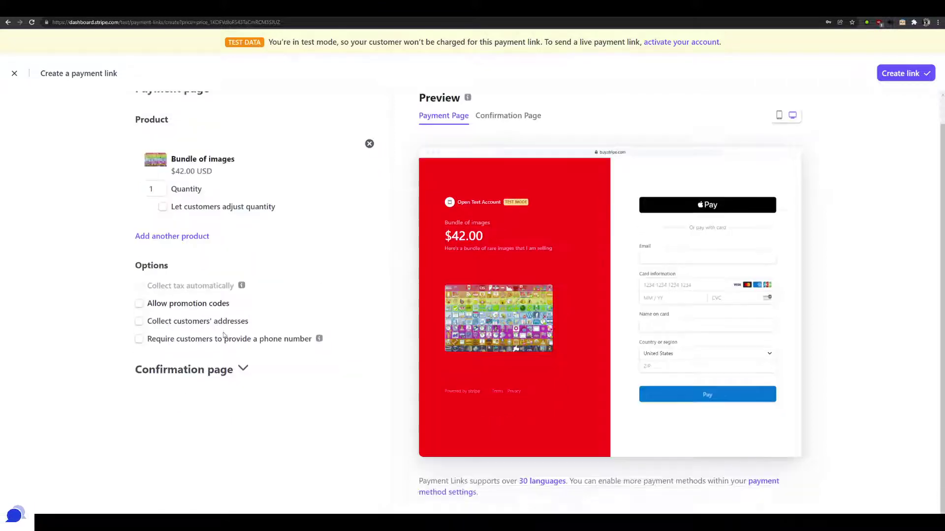
Set the custom confirmation message 'Thanks for your purchase, I will automatically email you the purchased item.'
scroll(197, 334, down, 1)
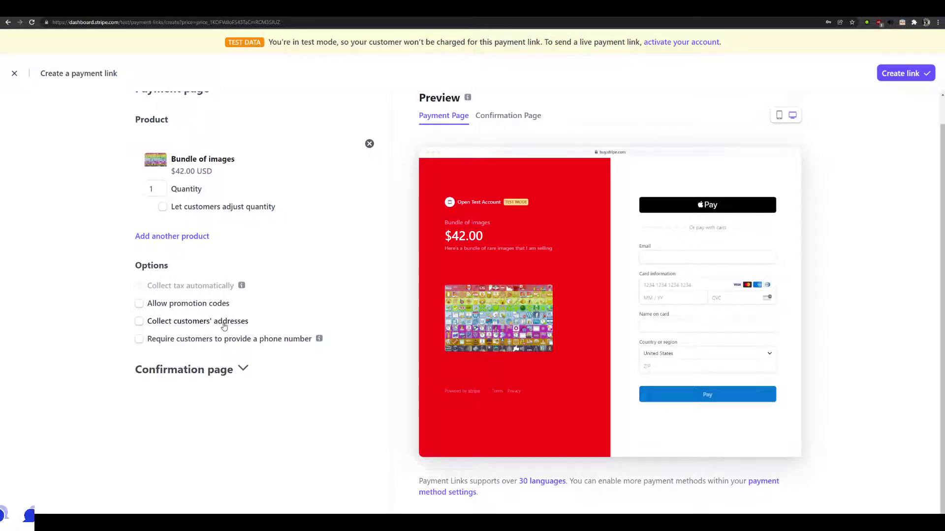
click(229, 371)
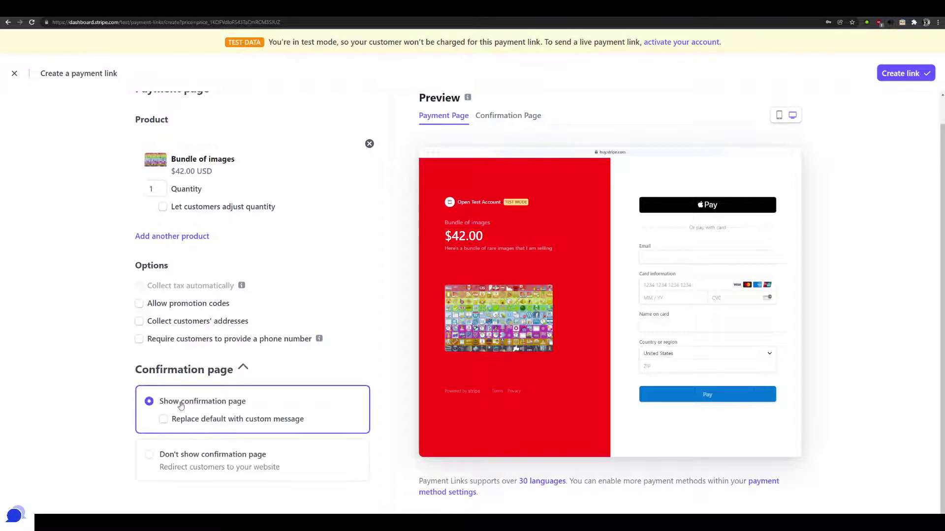
click(165, 422)
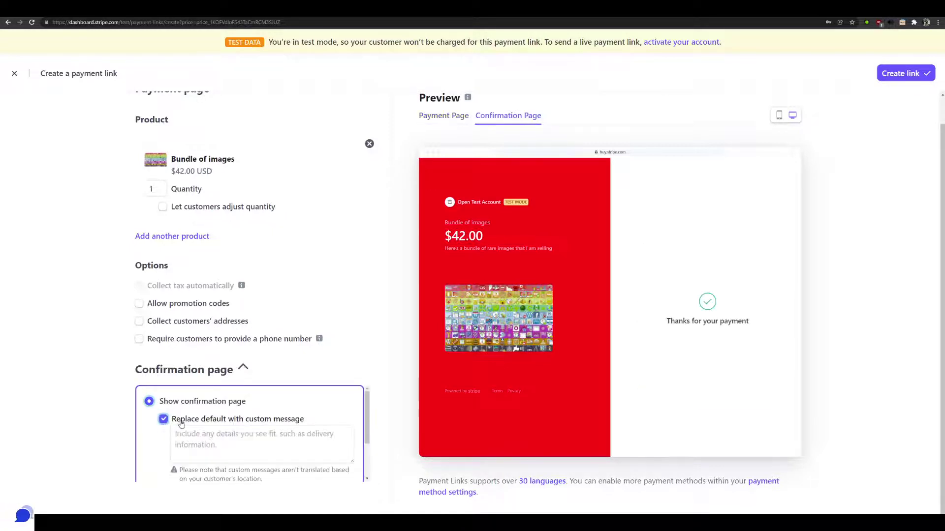
click(278, 445)
text(Thank)
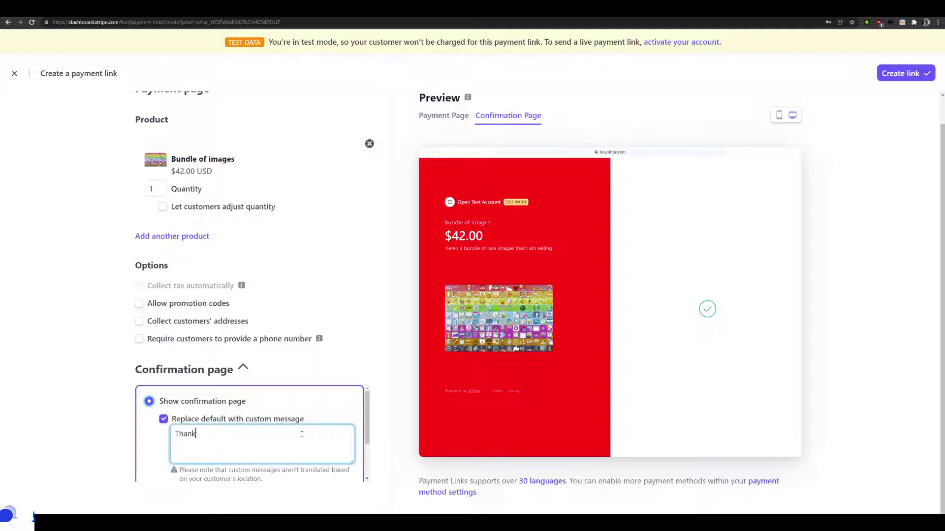
text(s for your purchas)
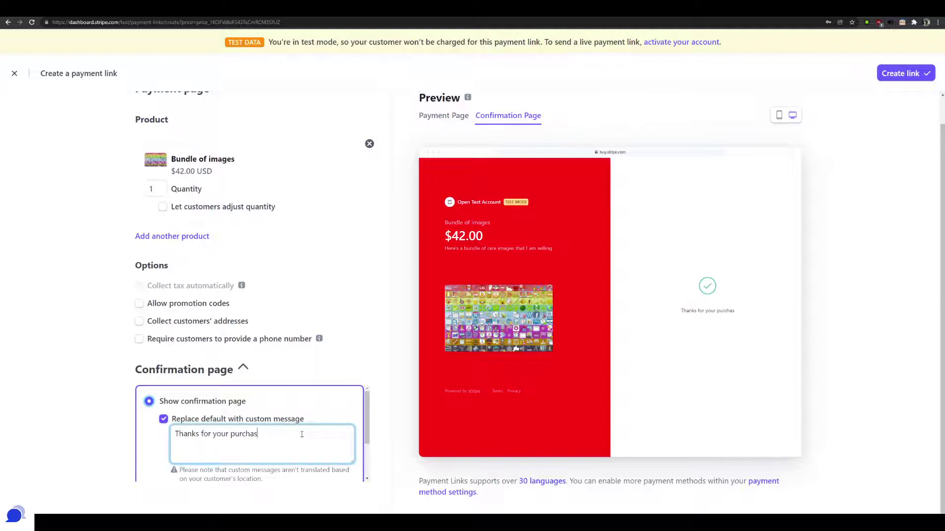
text(e, I will automatic)
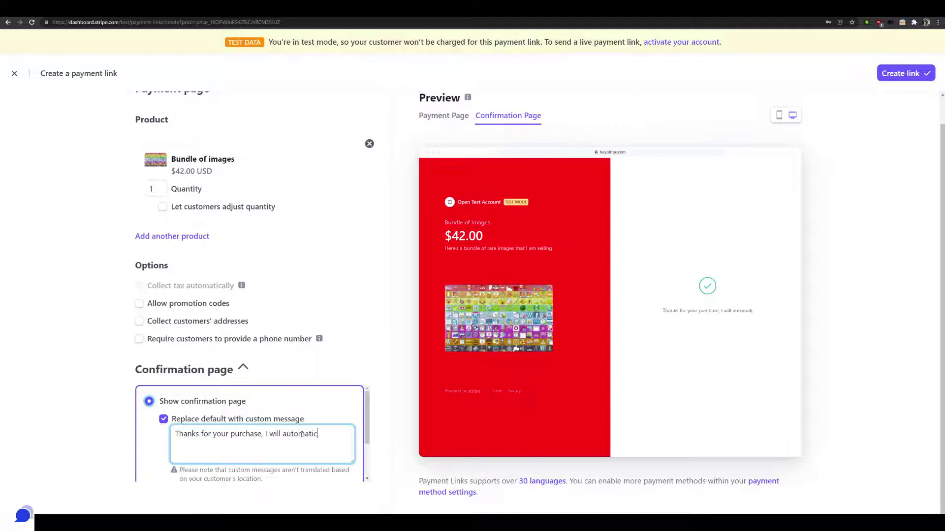
text(ally email you yo)
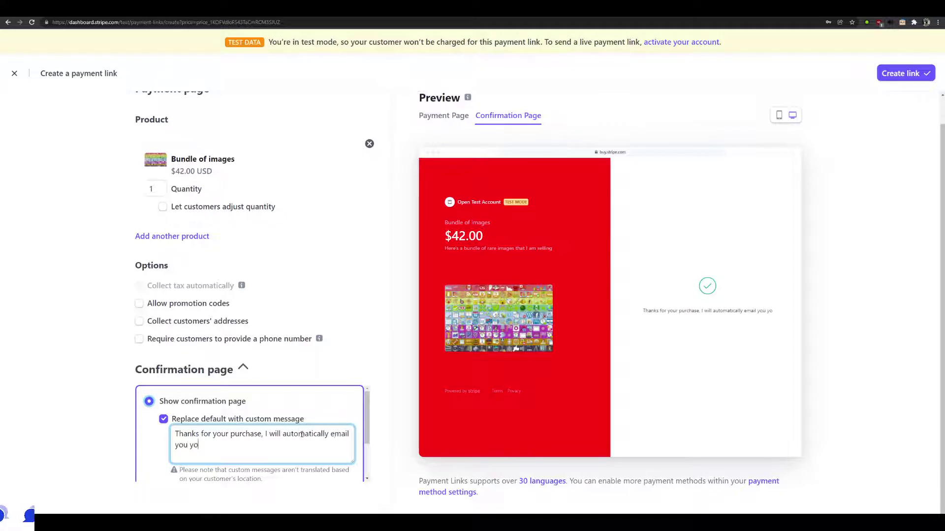
key(BackSpace)
key(BackSpace)
text(, the purch)
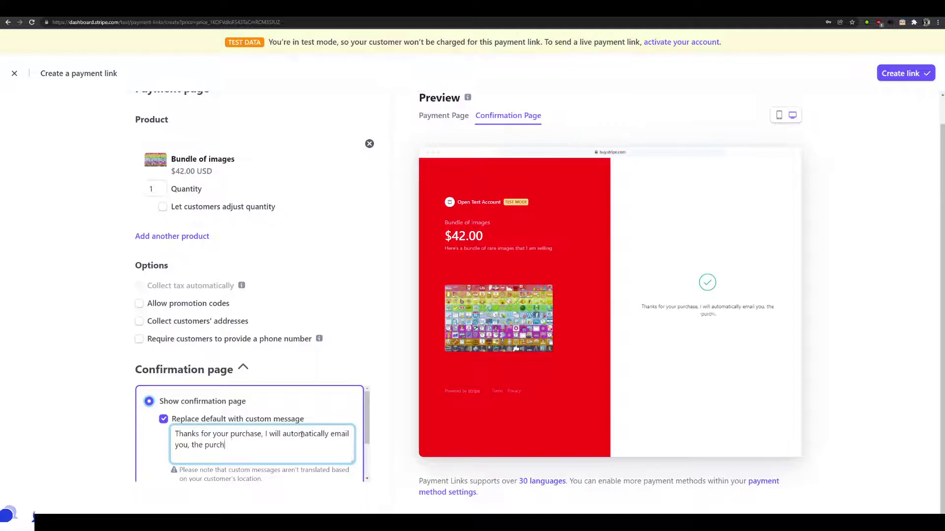
text(ased item.)
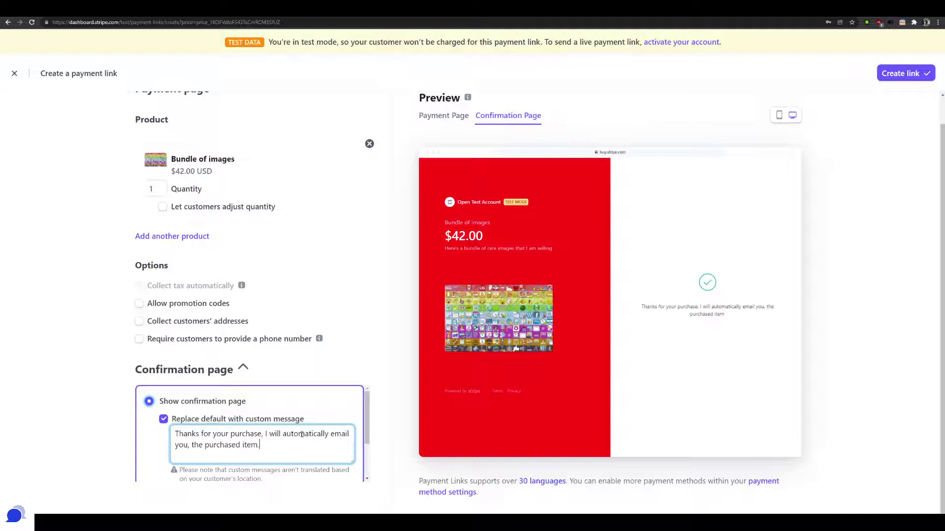
click(189, 445)
key(BackSpace)
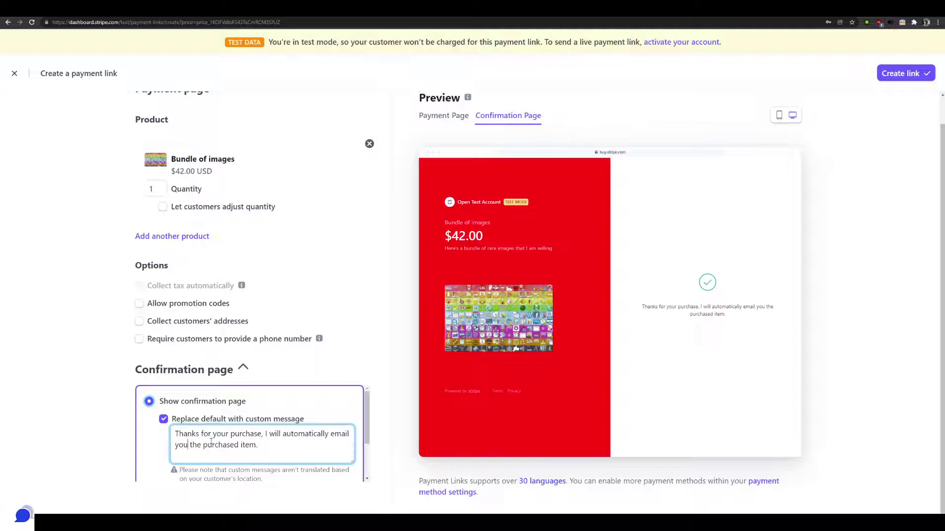
scroll(358, 391, down, 2)
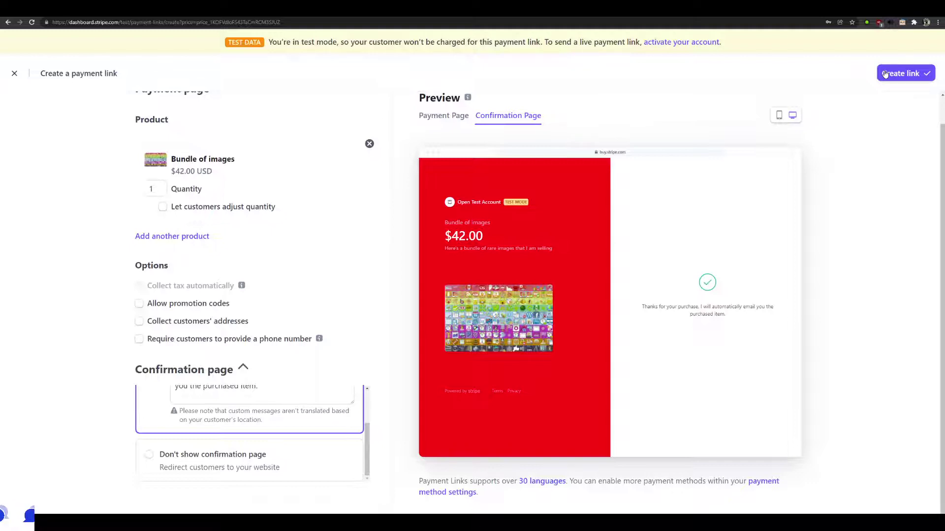
Create the $42.00 Bundle of images payment link
click(884, 74)
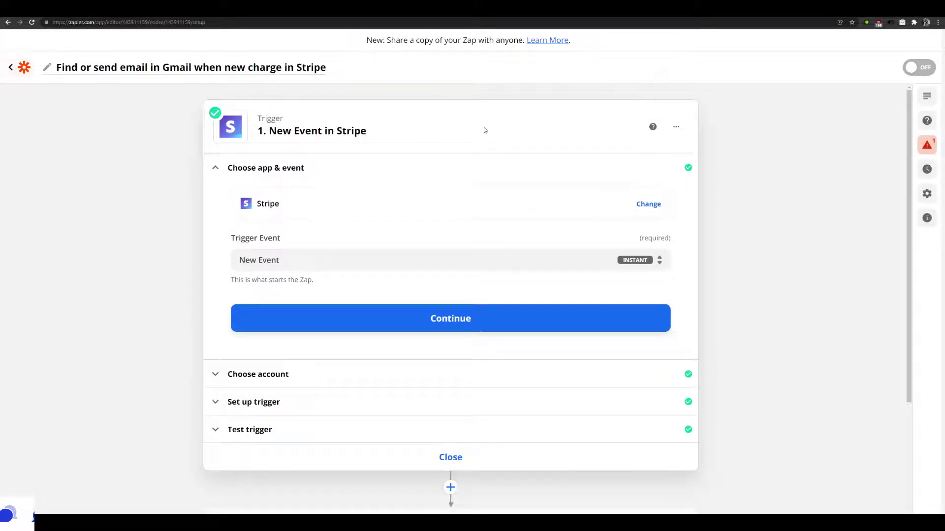
Accept the Checkout Session Completed trigger event and its Stripe account
scroll(549, 167, down, 2)
scroll(556, 170, up, 2)
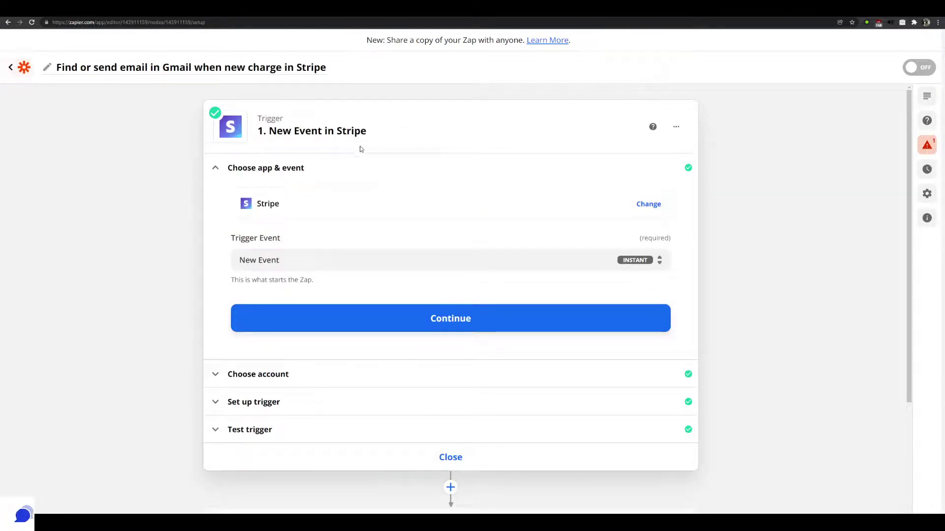
scroll(383, 242, down, 3)
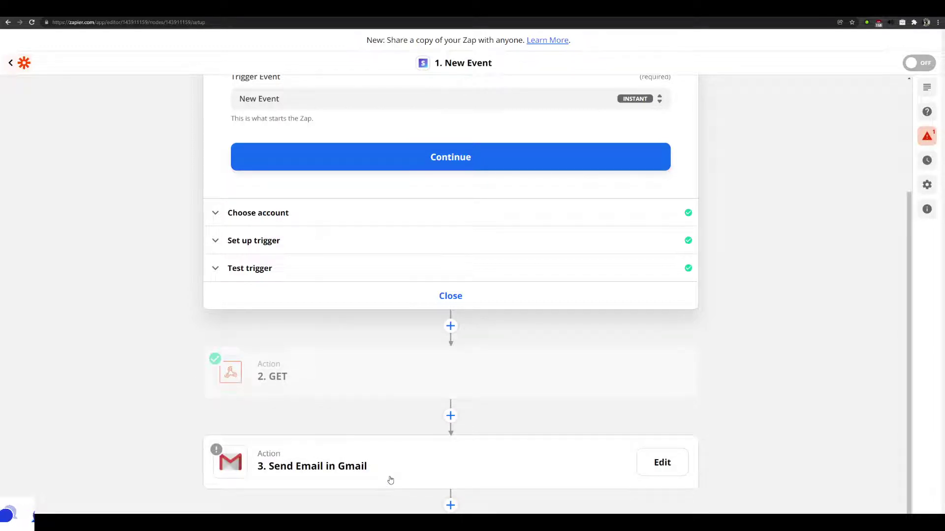
scroll(400, 456, up, 3)
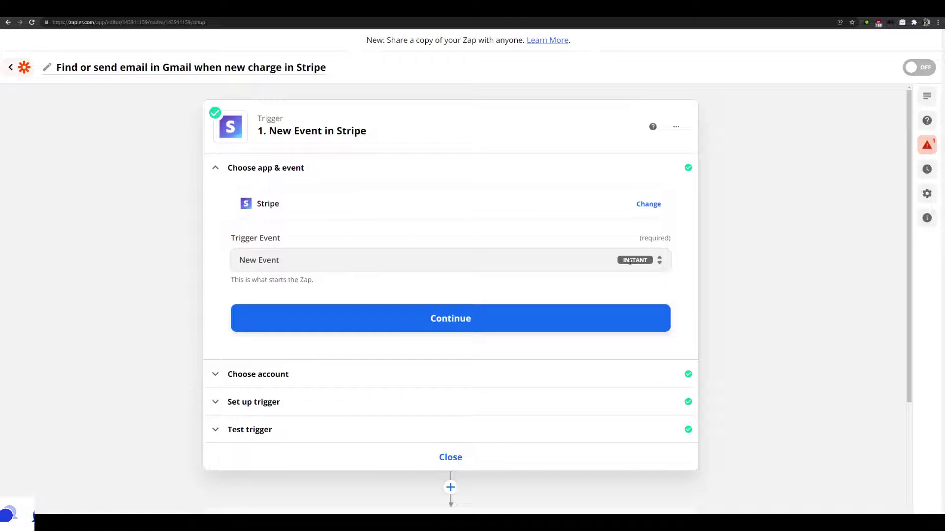
click(473, 319)
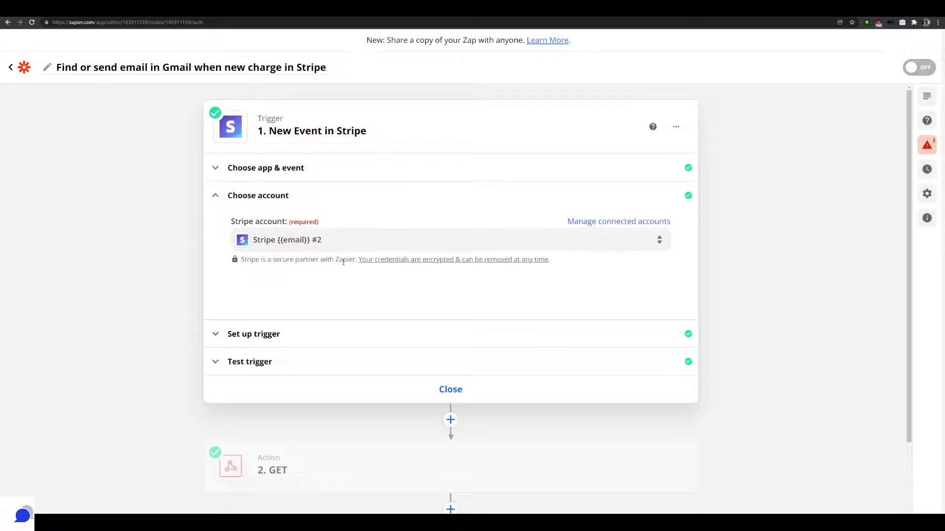
click(359, 341)
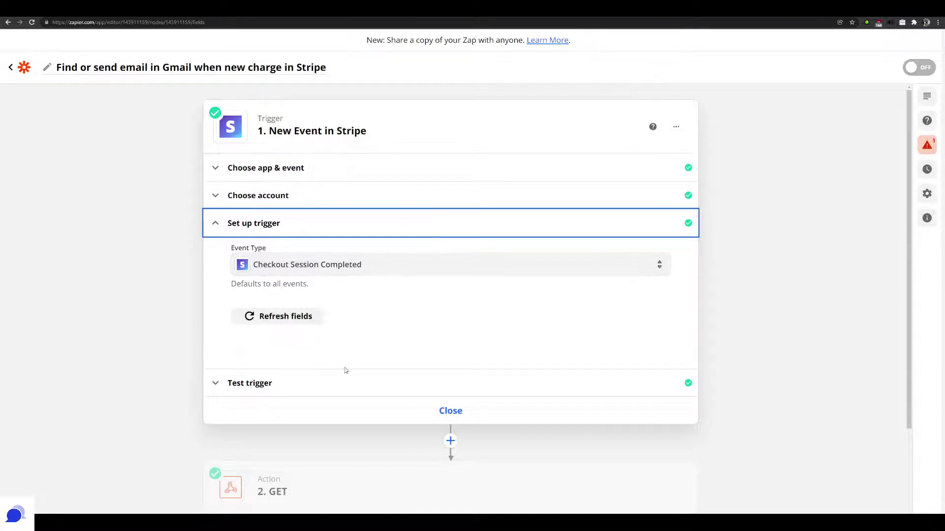
Test the trigger, review the found checkout event data, and continue to the GET step
click(327, 383)
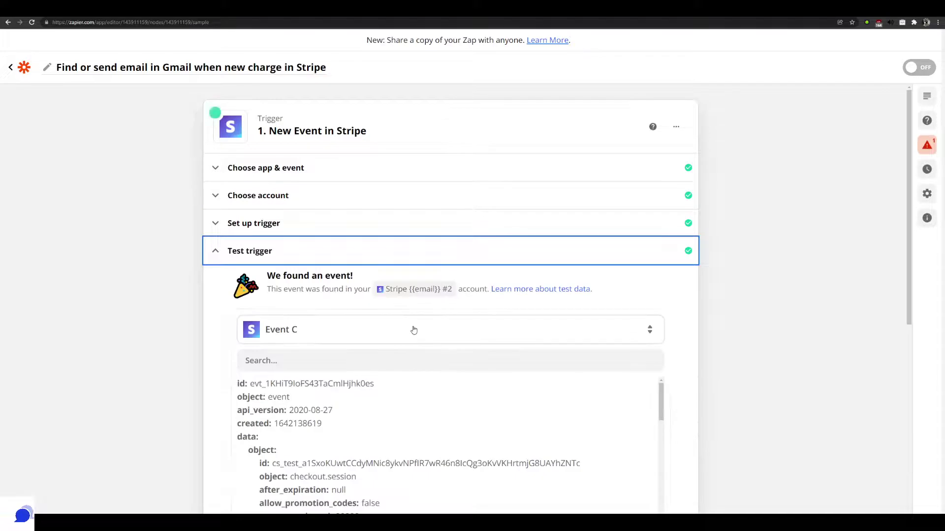
scroll(399, 338, down, 3)
scroll(447, 335, down, 5)
scroll(603, 363, down, 10)
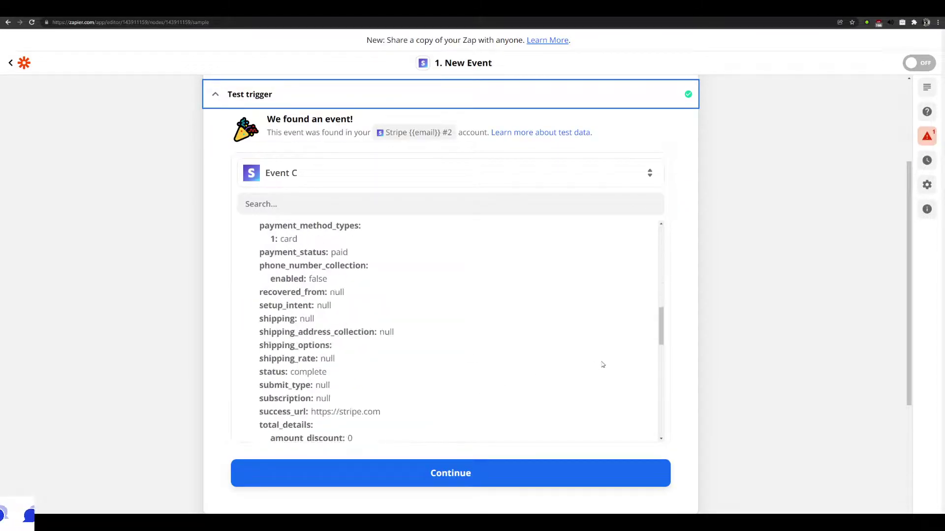
scroll(428, 248, up, 3)
scroll(428, 267, up, 6)
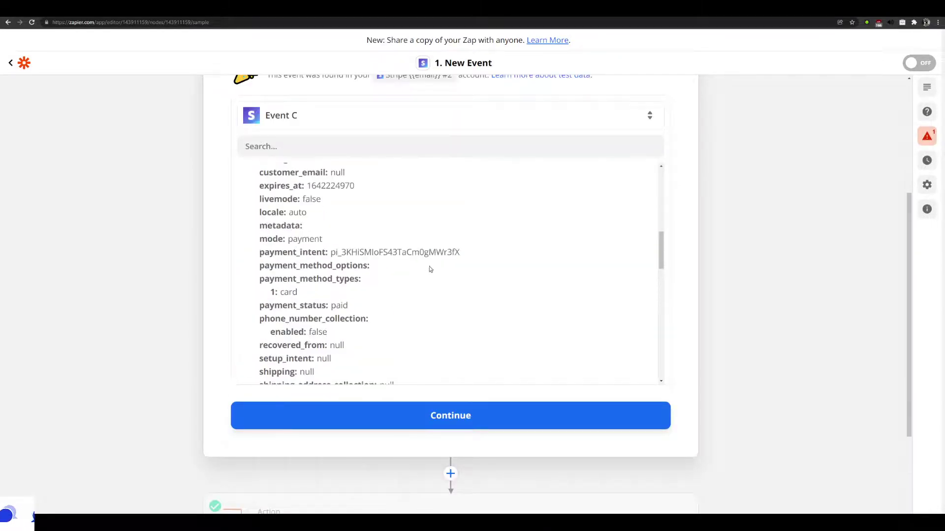
scroll(470, 301, down, 3)
scroll(460, 308, down, 8)
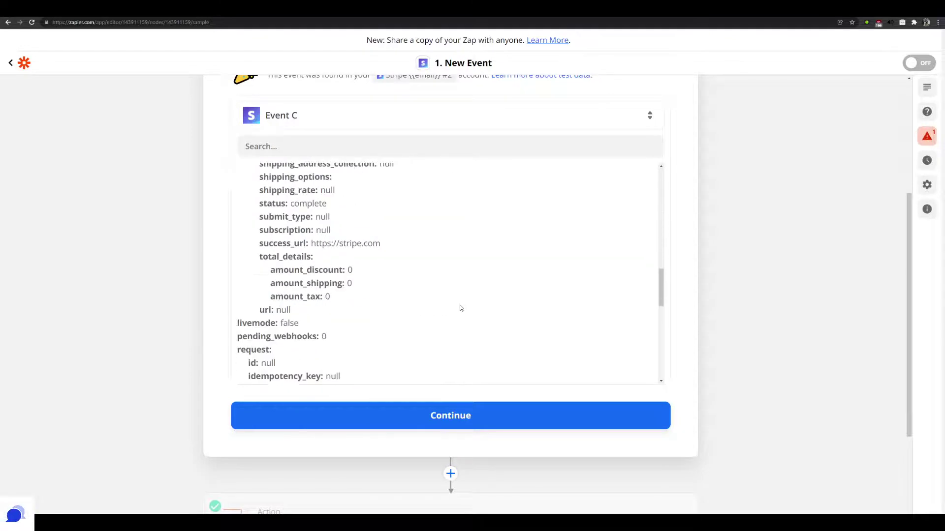
click(452, 415)
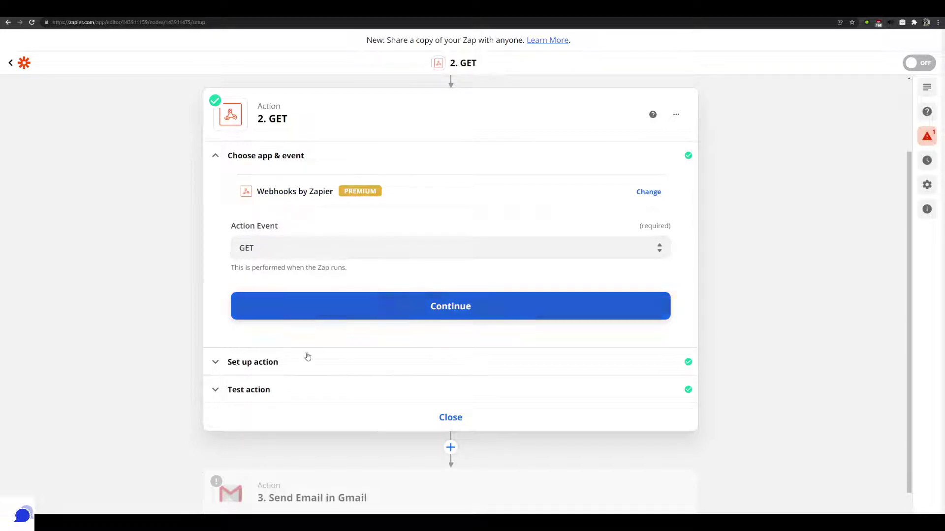
Inspect the GET step's checkout-sessions URL and its expand[]=line_items query
click(223, 368)
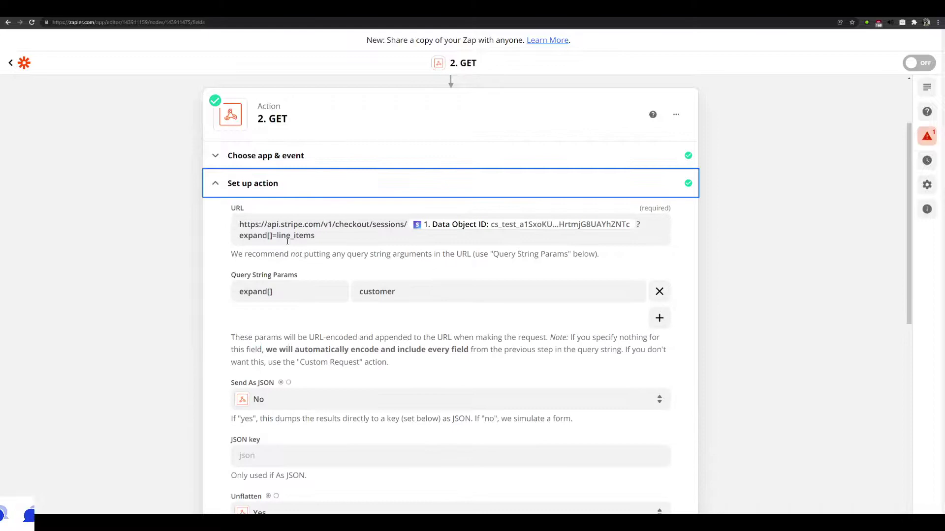
drag(239, 224, 407, 224)
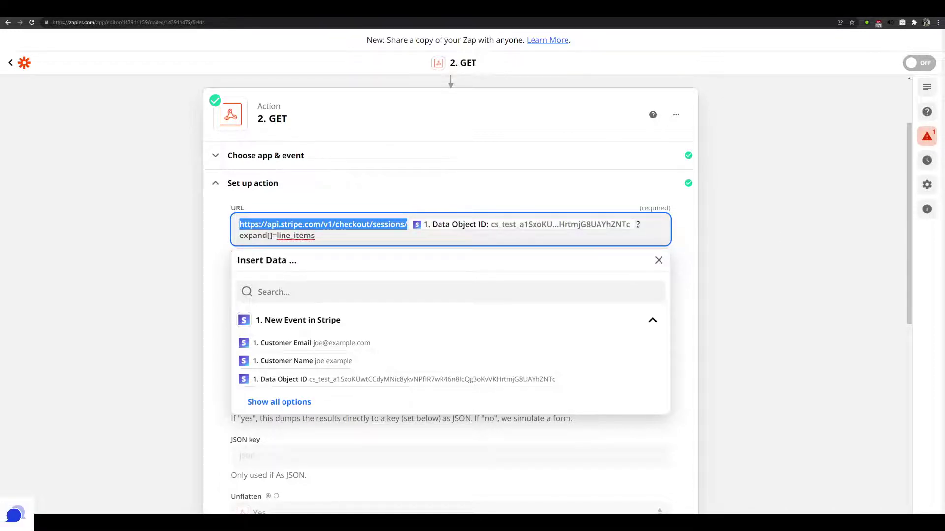
drag(638, 225, 640, 230)
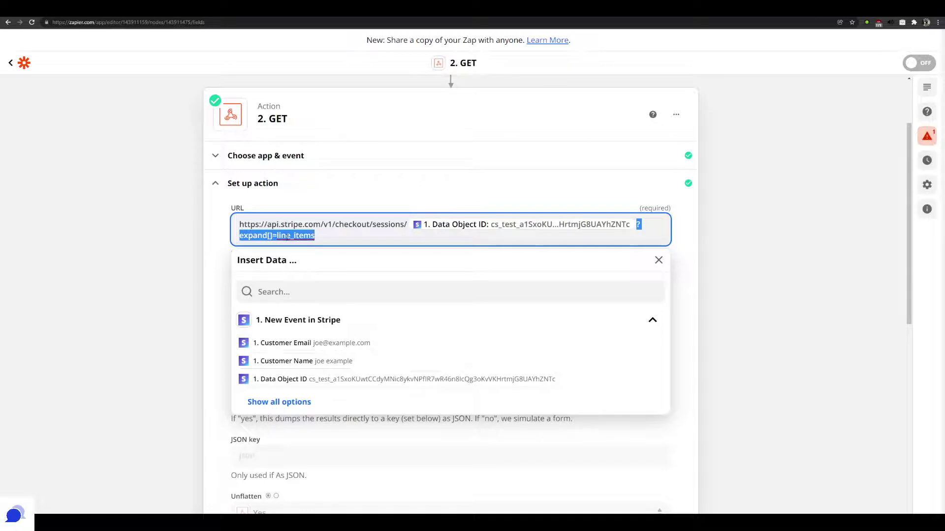
click(270, 236)
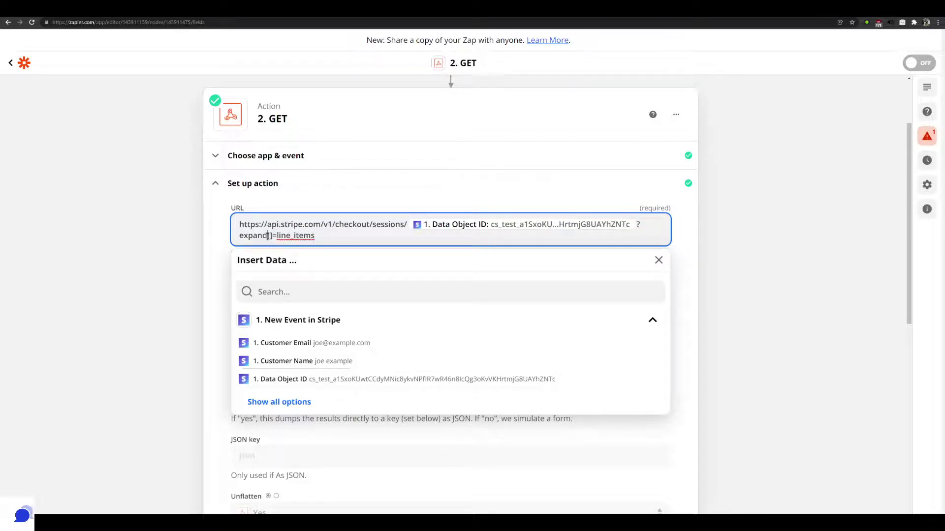
drag(267, 236, 272, 236)
click(297, 236)
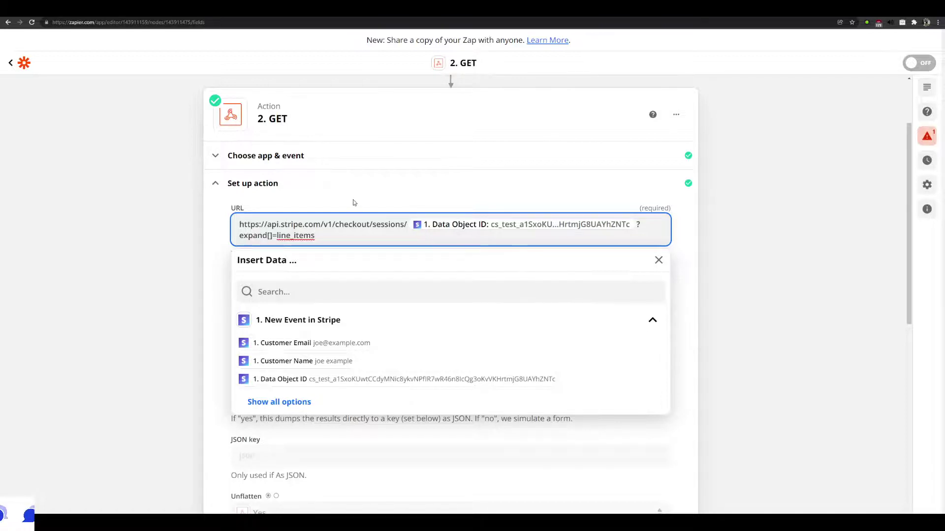
click(690, 240)
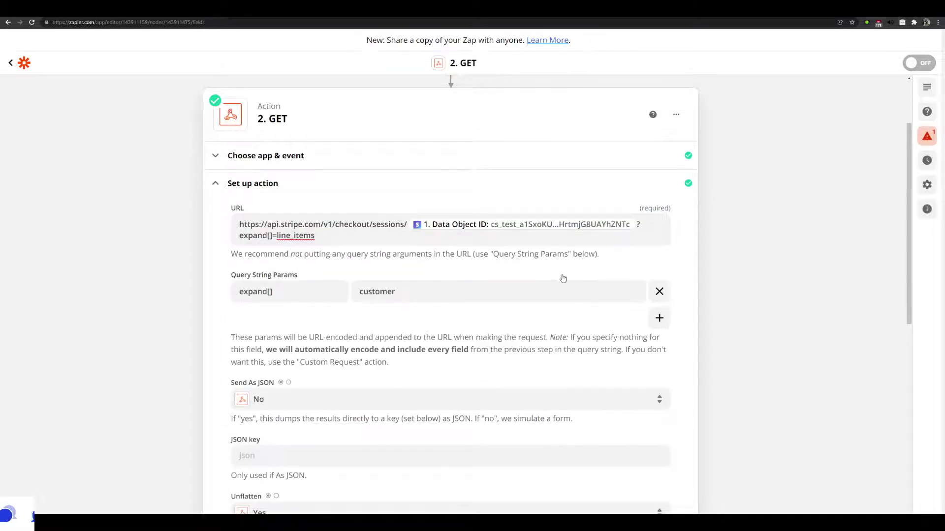
scroll(517, 266, up, 2)
scroll(433, 271, down, 3)
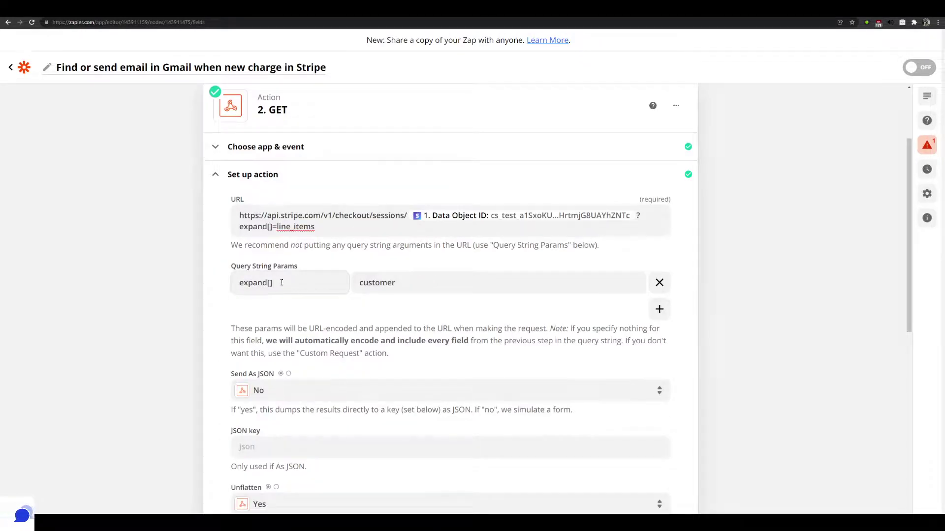
click(281, 283)
key(ctrl+a)
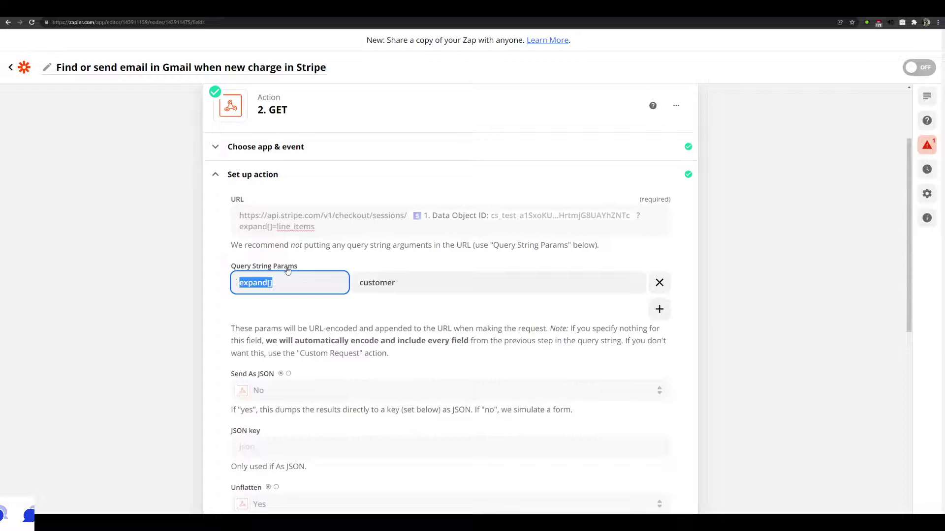
drag(282, 285, 240, 284)
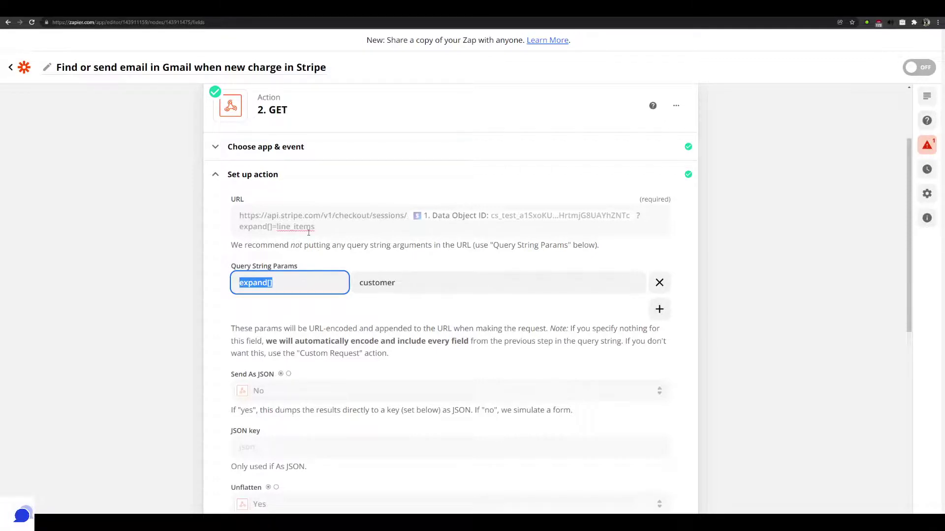
click(380, 283)
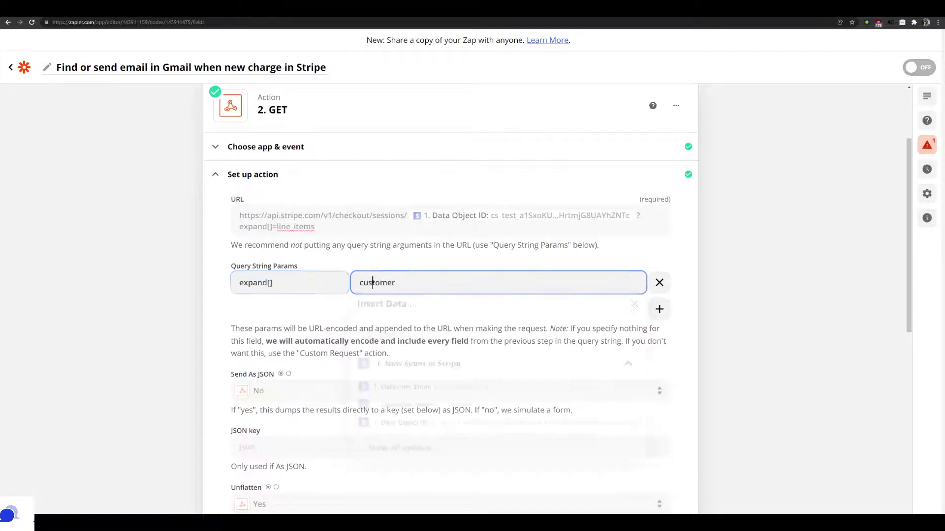
click(373, 228)
click(546, 284)
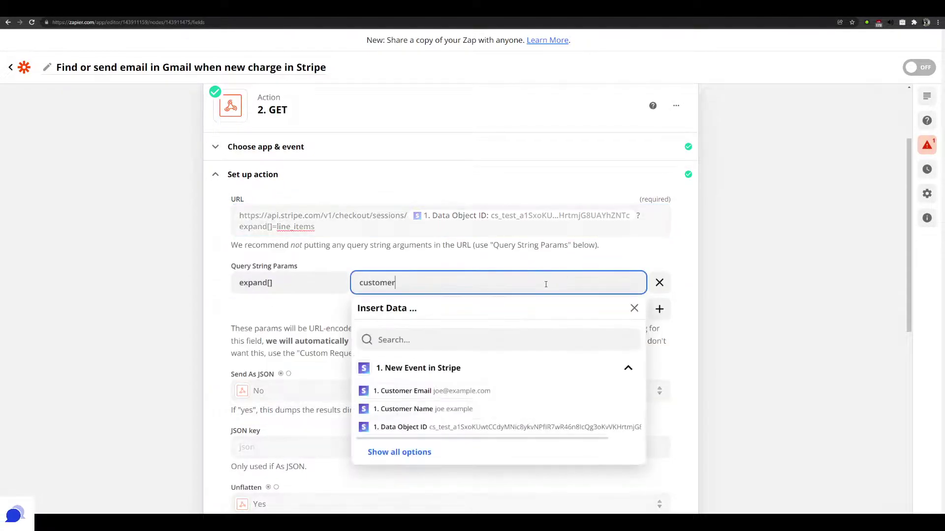
click(635, 308)
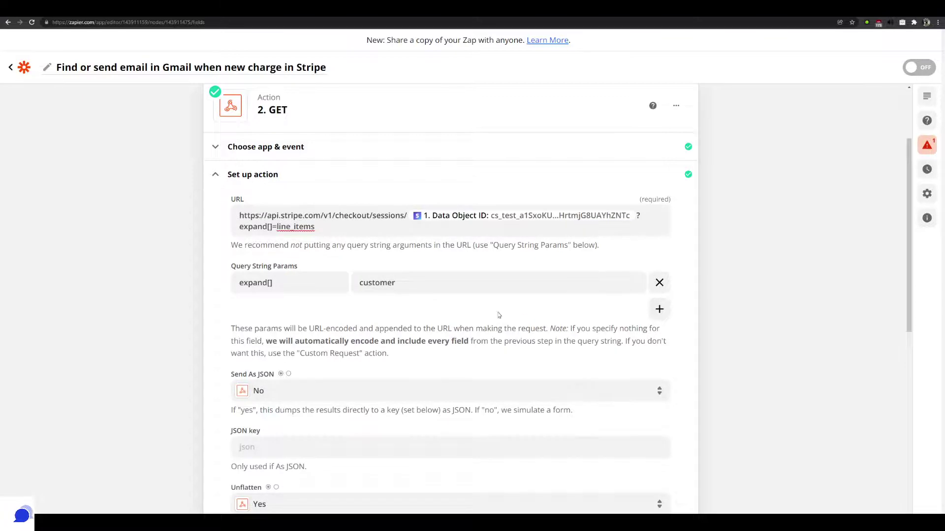
scroll(429, 319, down, 2)
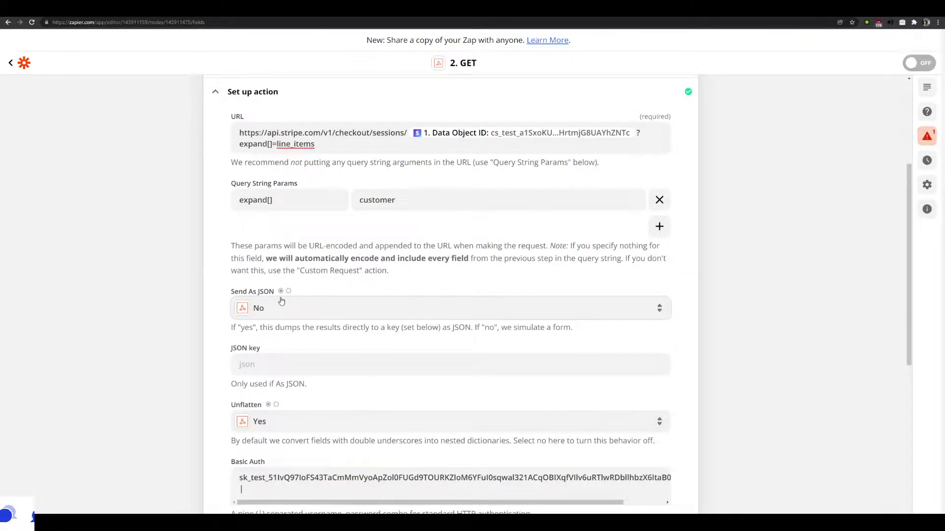
View the GET test results showing checkout.session data with amount_total 99900 usd
scroll(332, 353, down, 2)
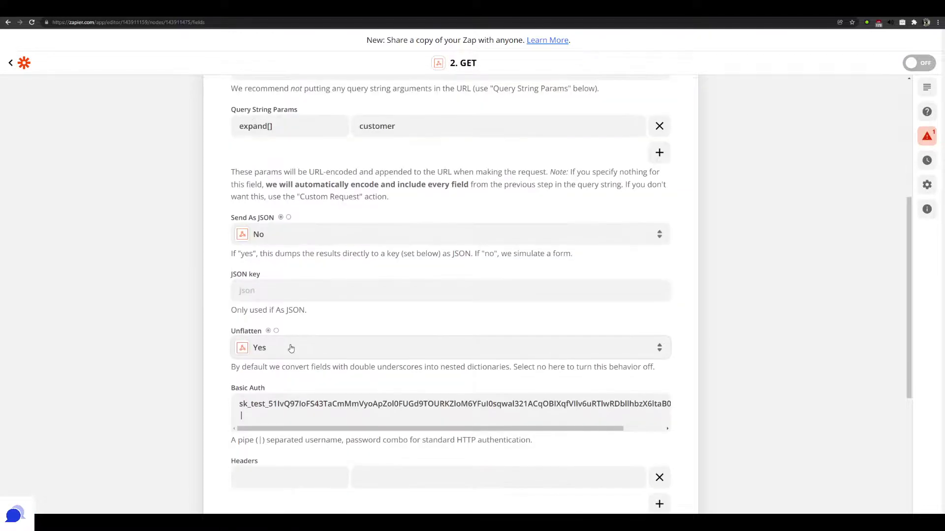
scroll(291, 348, down, 2)
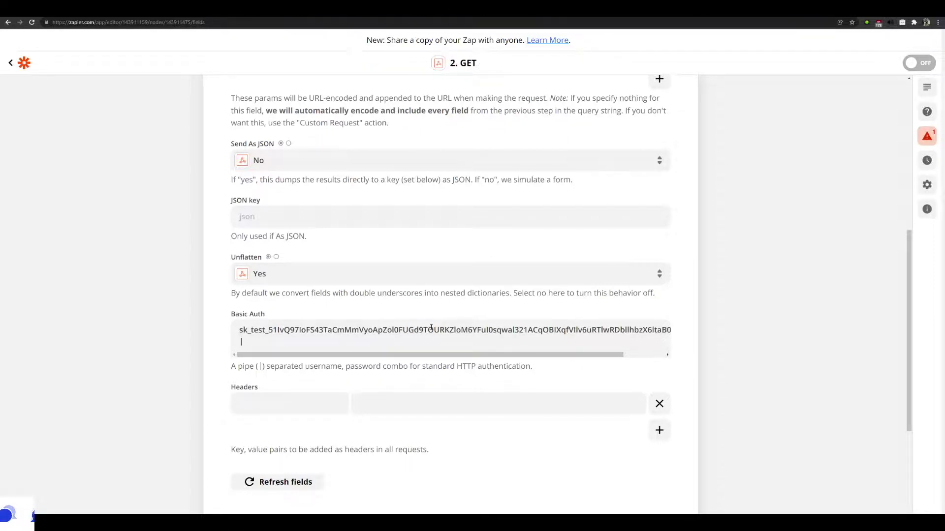
scroll(440, 326, down, 2)
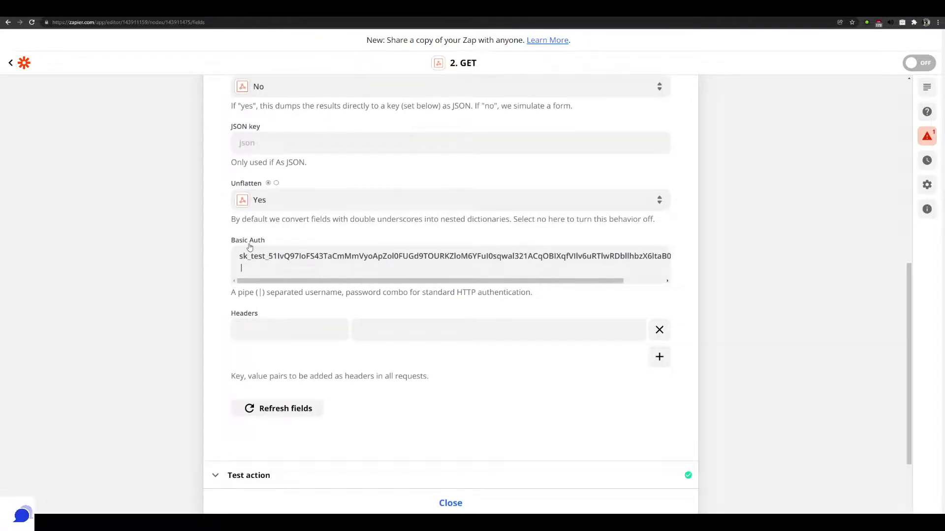
scroll(336, 339, down, 3)
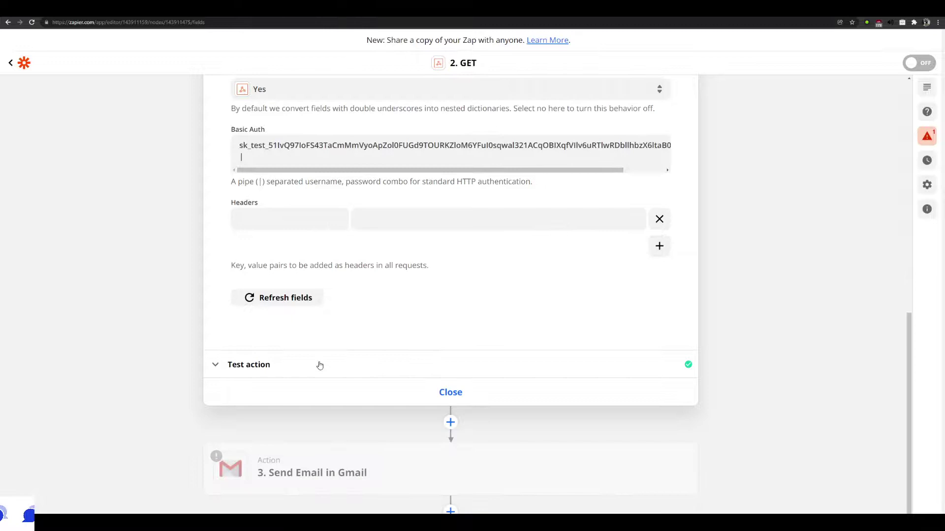
click(320, 365)
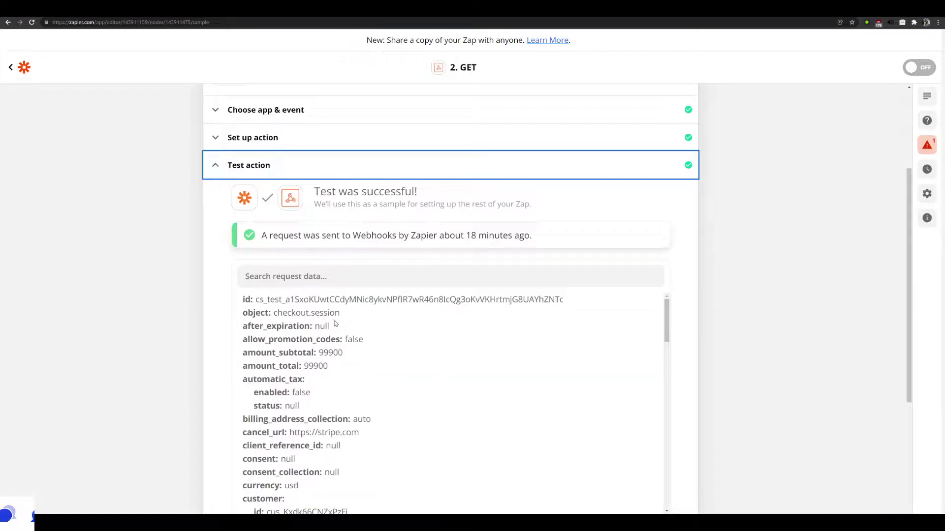
scroll(344, 320, down, 4)
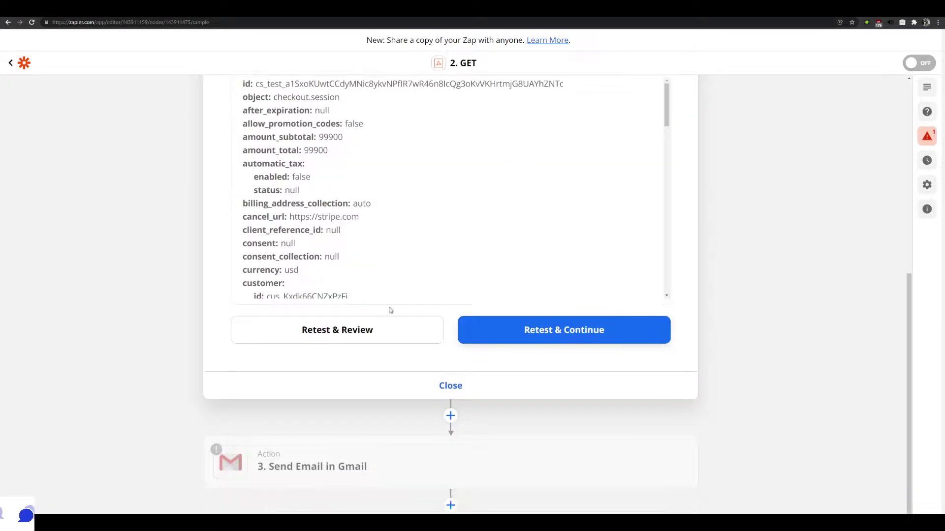
Confirm the Gmail app, Send Email event and account for step 3
click(378, 466)
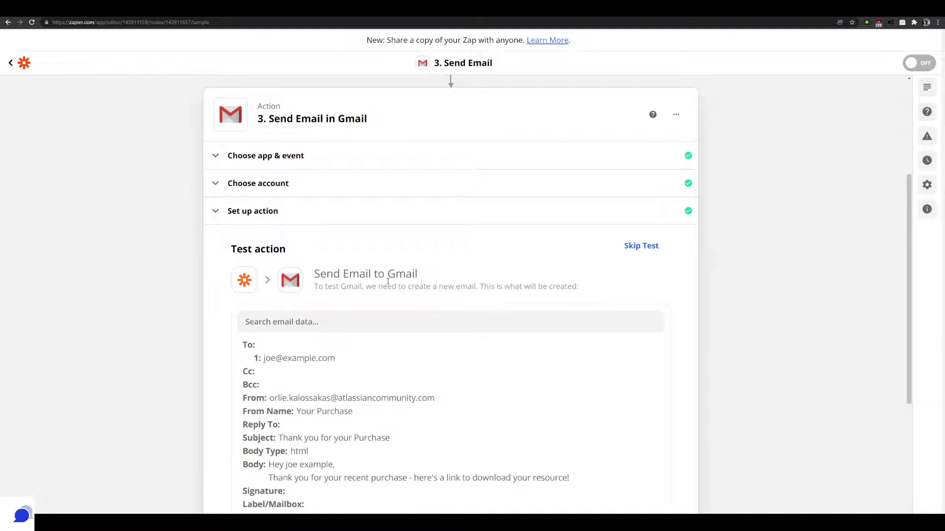
click(324, 163)
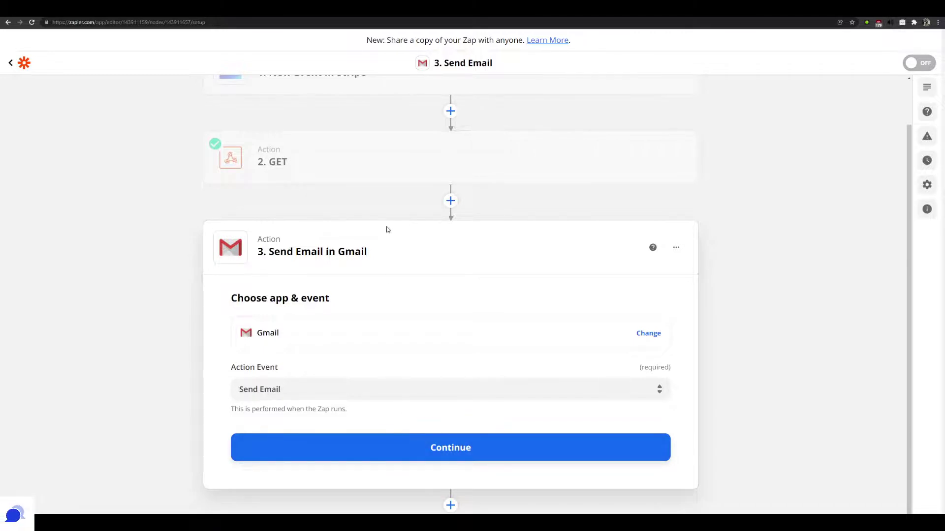
click(423, 442)
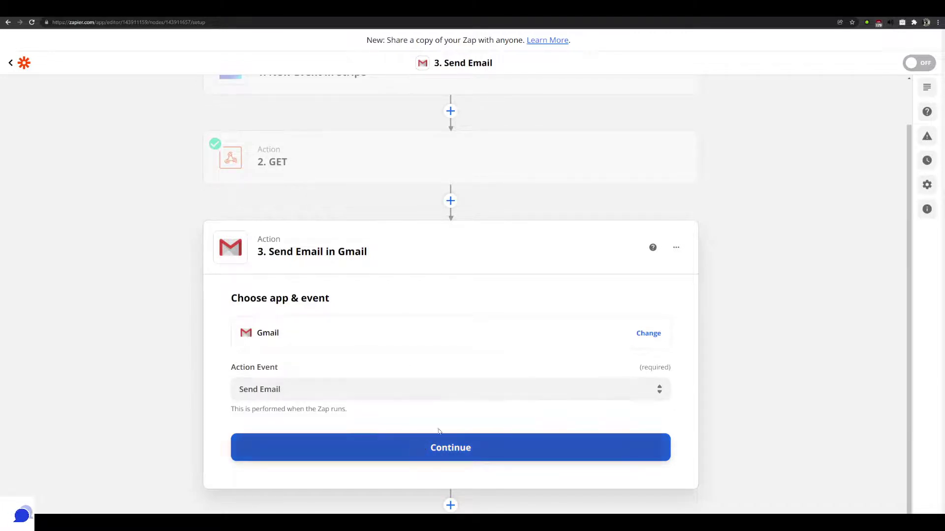
click(417, 445)
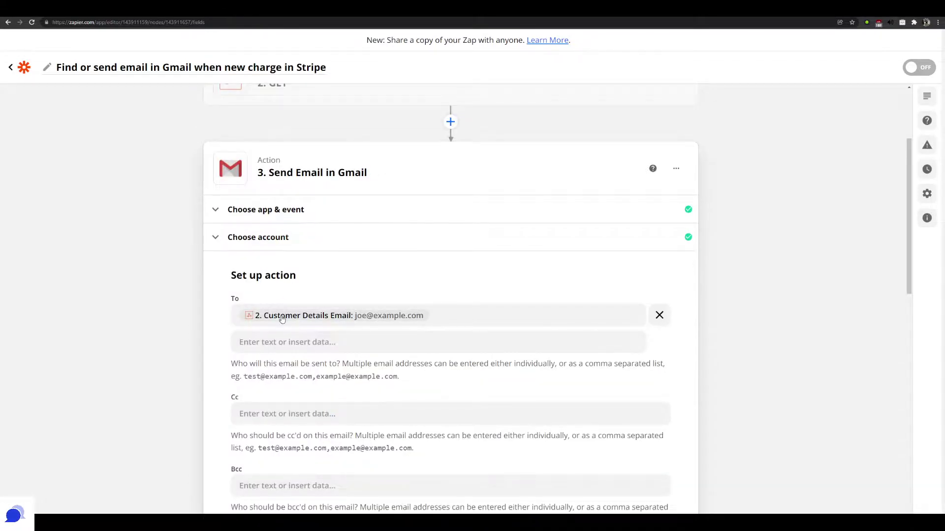
Keep the GET step's customer email as the To recipient
click(390, 319)
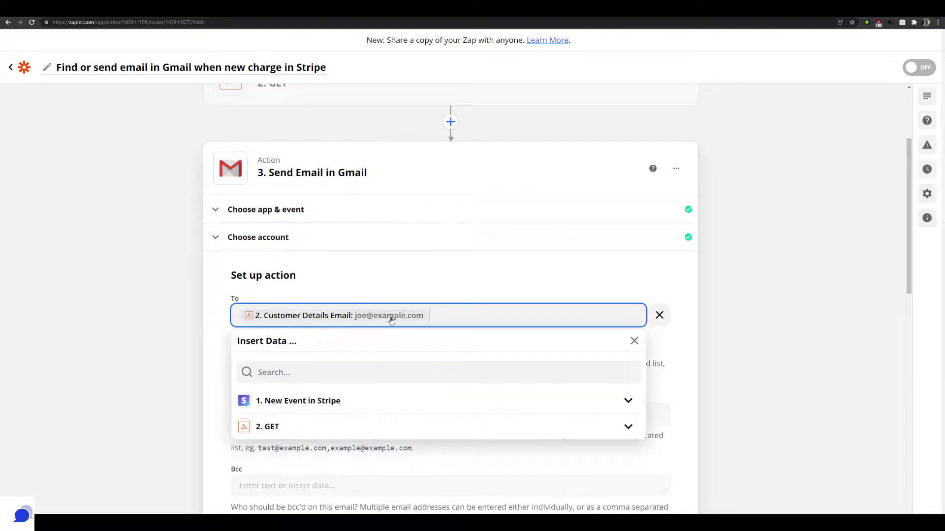
click(295, 431)
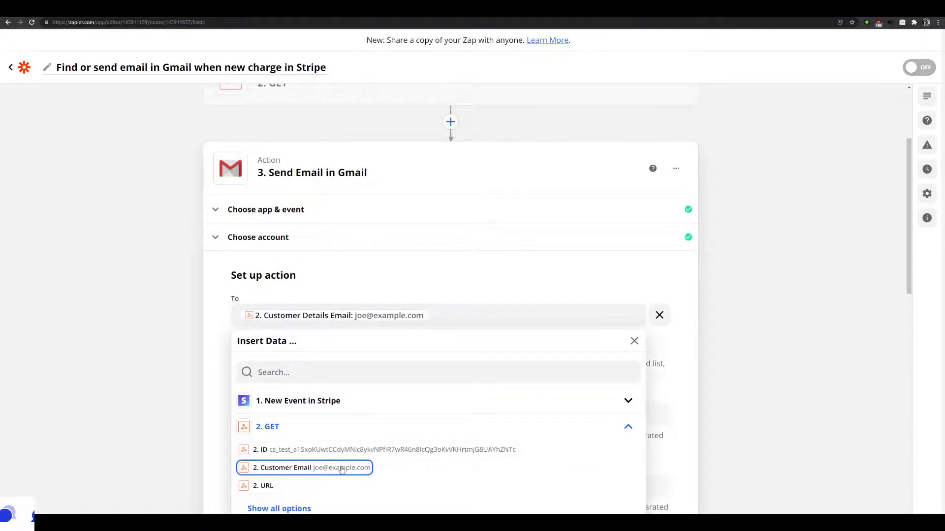
click(158, 394)
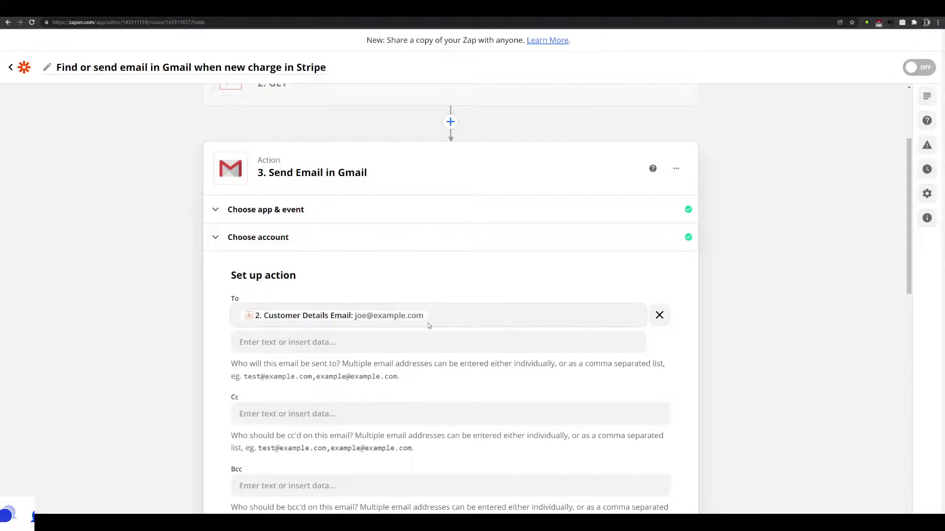
Replace the From Name with the user's own name
scroll(324, 351, down, 1)
scroll(324, 351, down, 5)
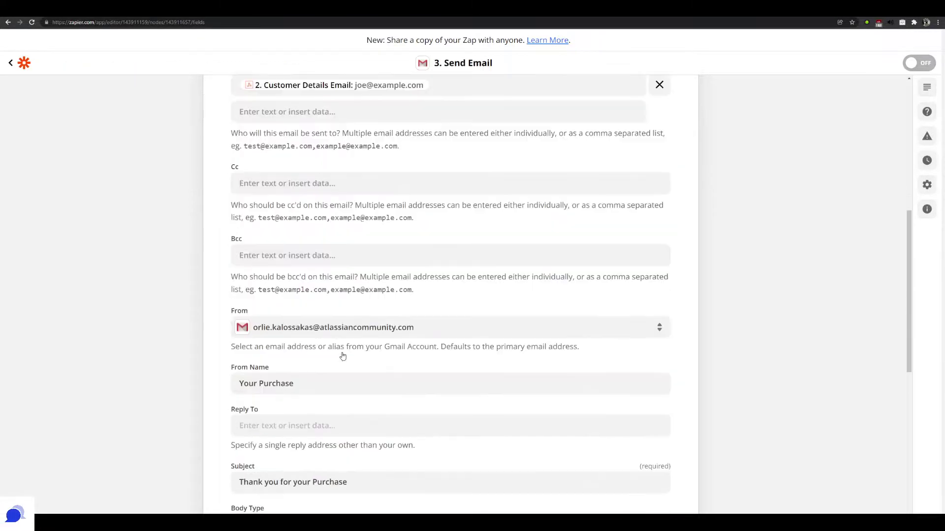
scroll(256, 265, down, 2)
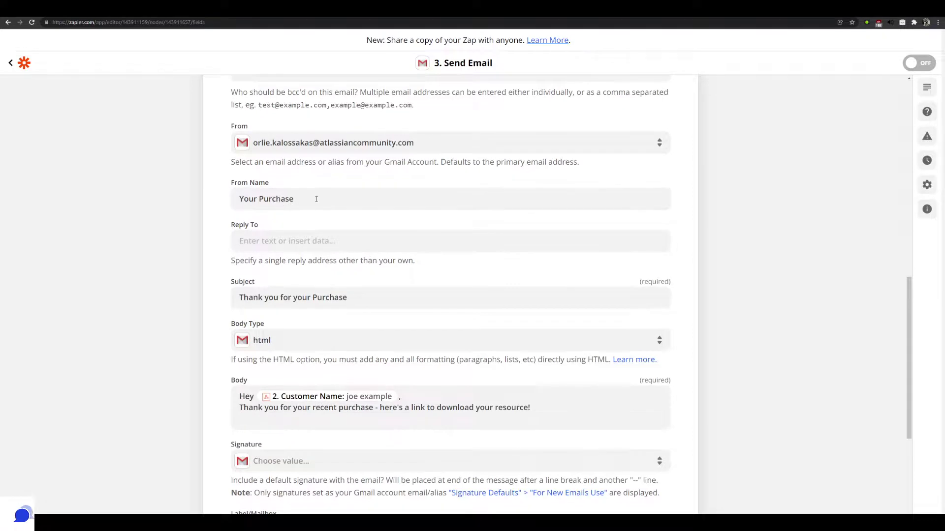
click(316, 199)
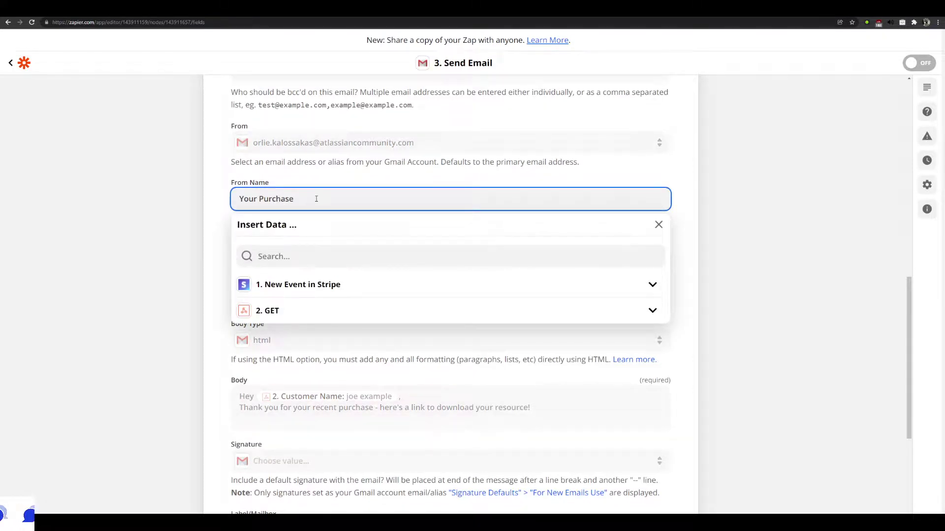
triple_click(317, 199)
text(Orlie)
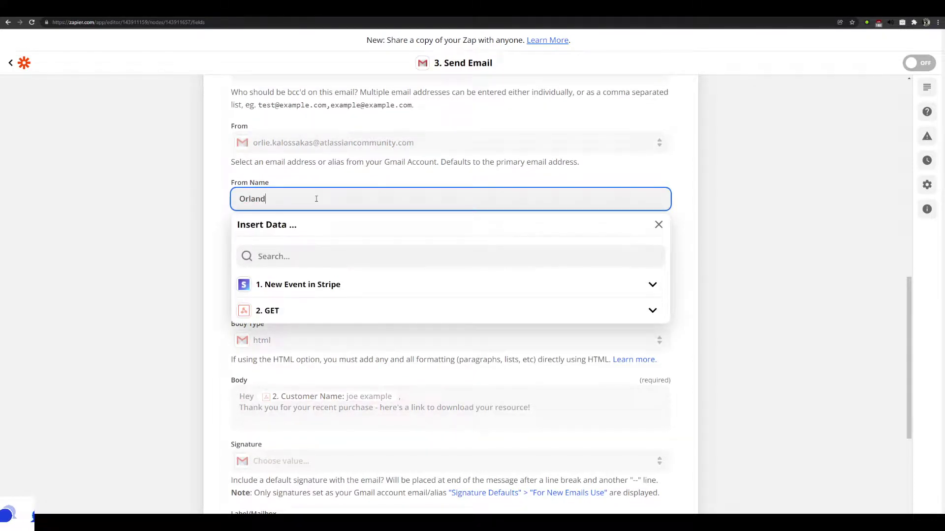
click(122, 236)
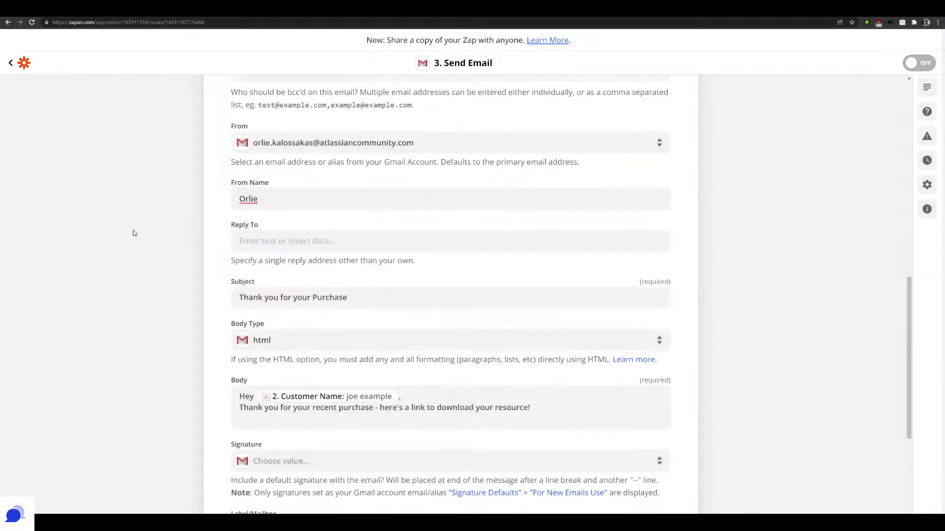
Append '!' so the subject reads 'Thank you for your Purchase!'
scroll(298, 234, down, 1)
triple_click(299, 224)
click(377, 223)
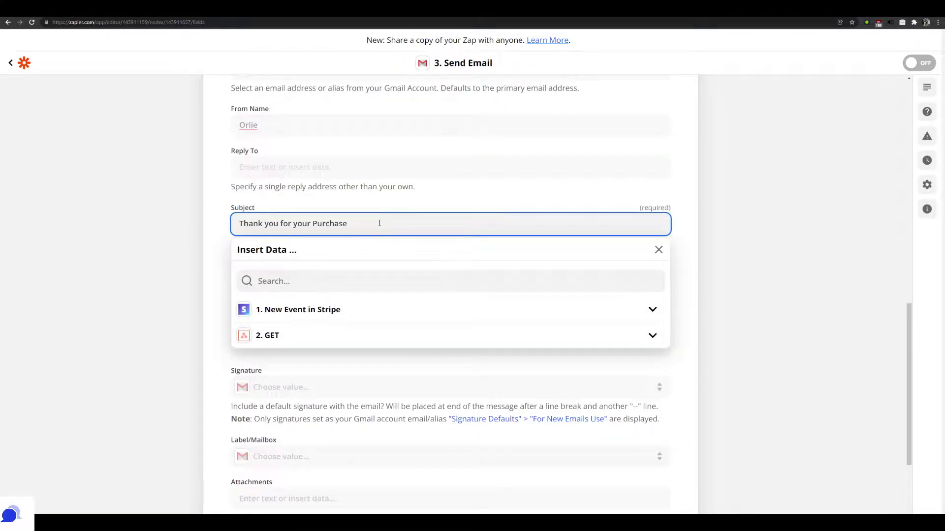
text(!)
click(178, 293)
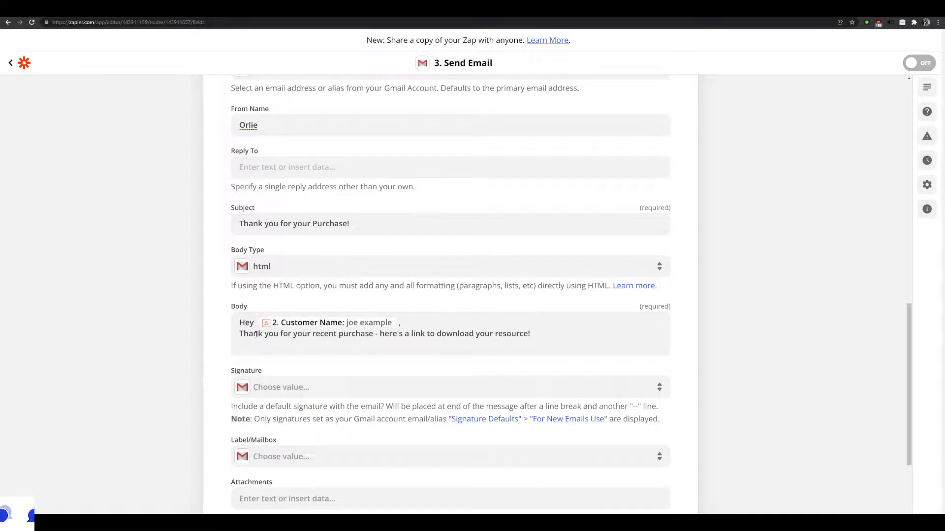
Add a new line at the end of the email body with an example.com URL
click(544, 334)
key(Return)
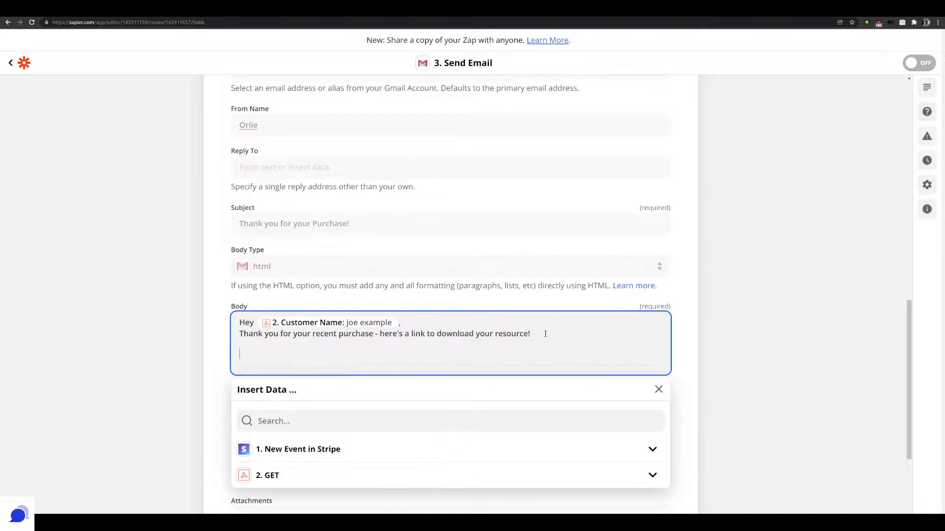
text(https:)
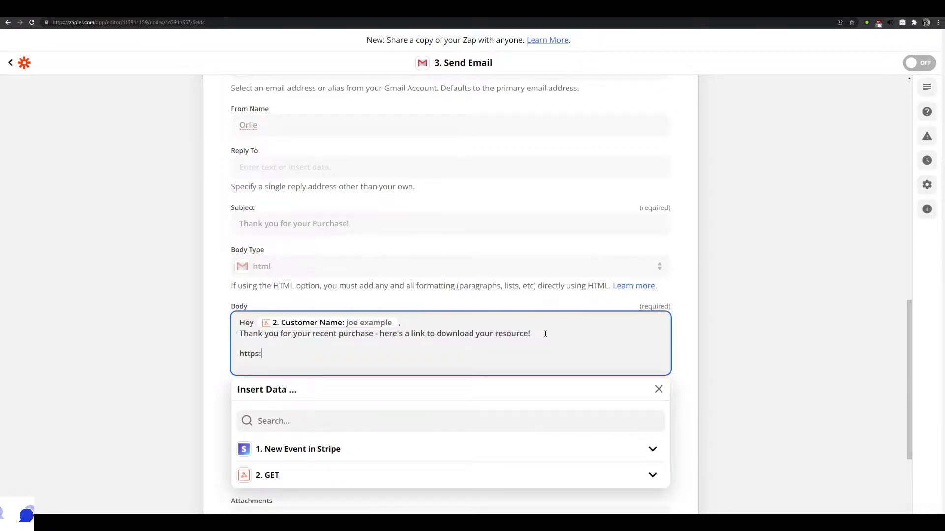
text(//eww.exa)
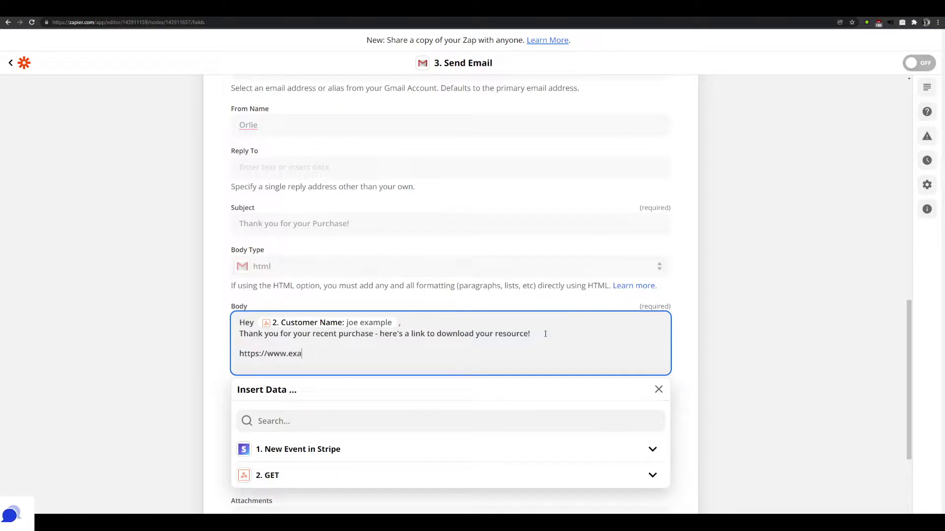
text(mple/c)
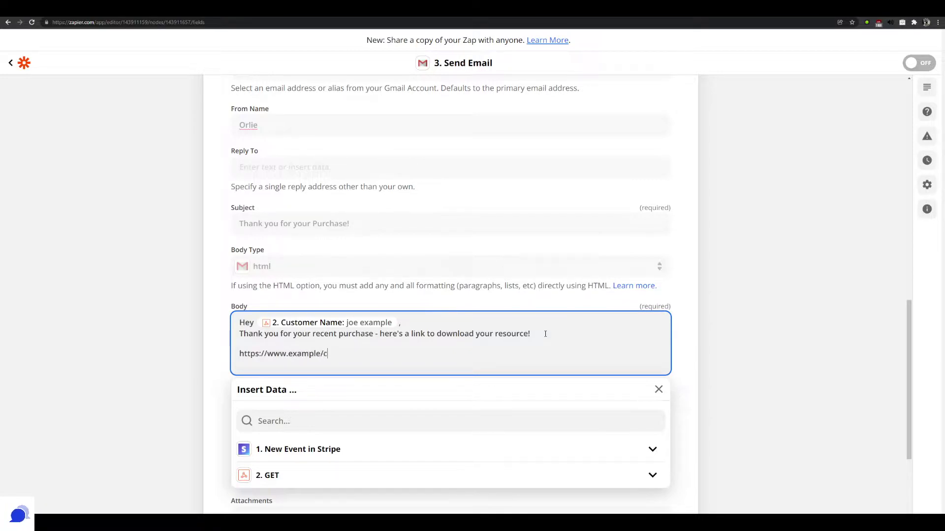
key(BackSpace)
key(BackSpace)
text(.com)
double_click(304, 353)
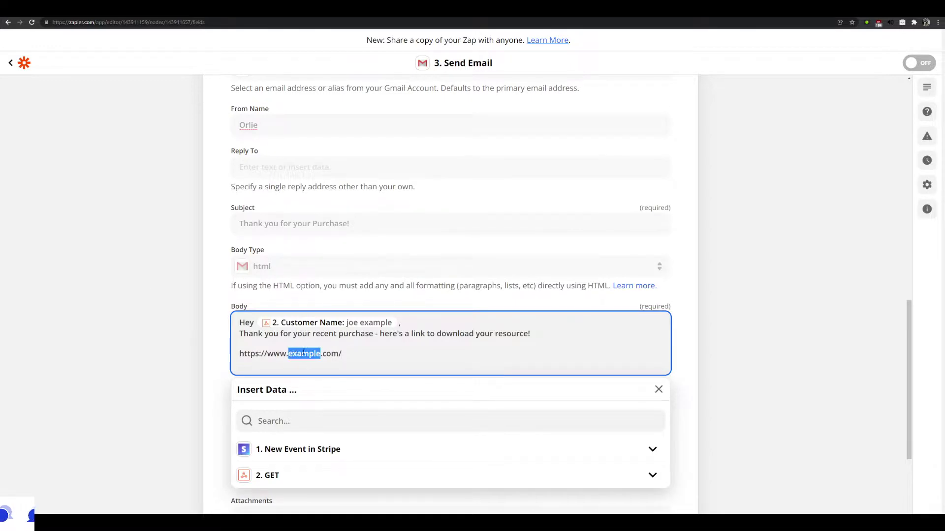
click(163, 321)
click(288, 354)
click(211, 295)
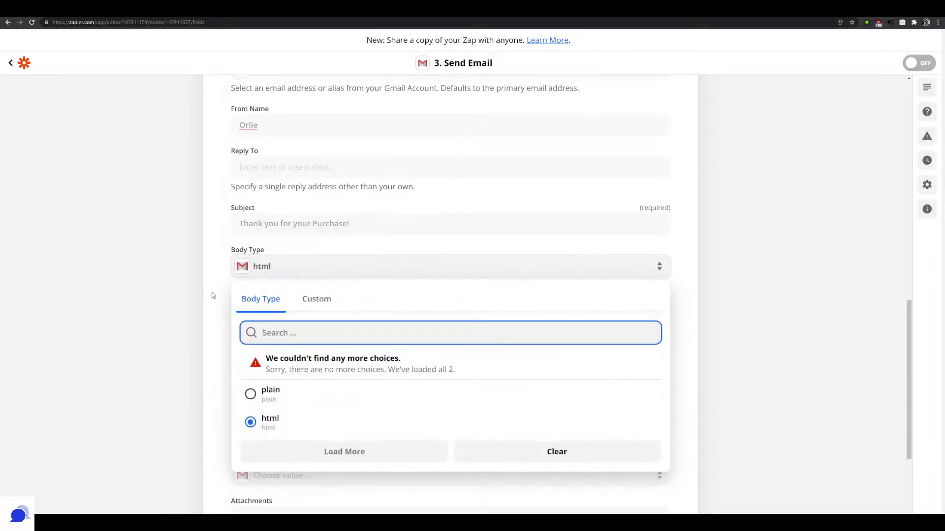
click(290, 355)
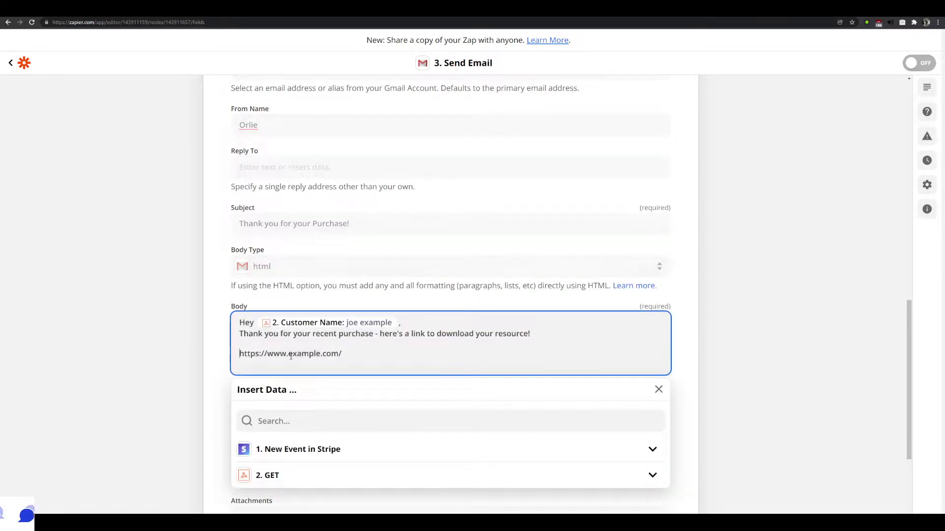
text(<a href=)
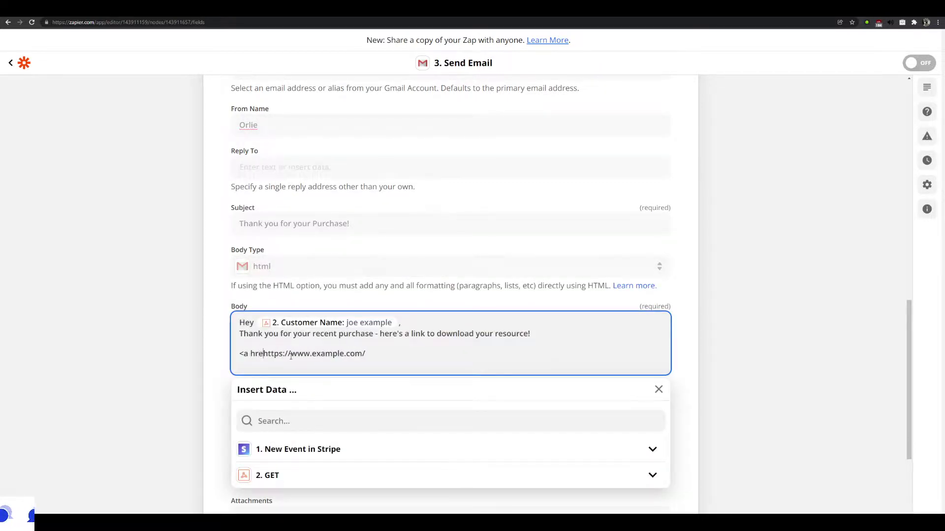
text("https://www.example.com/"> )
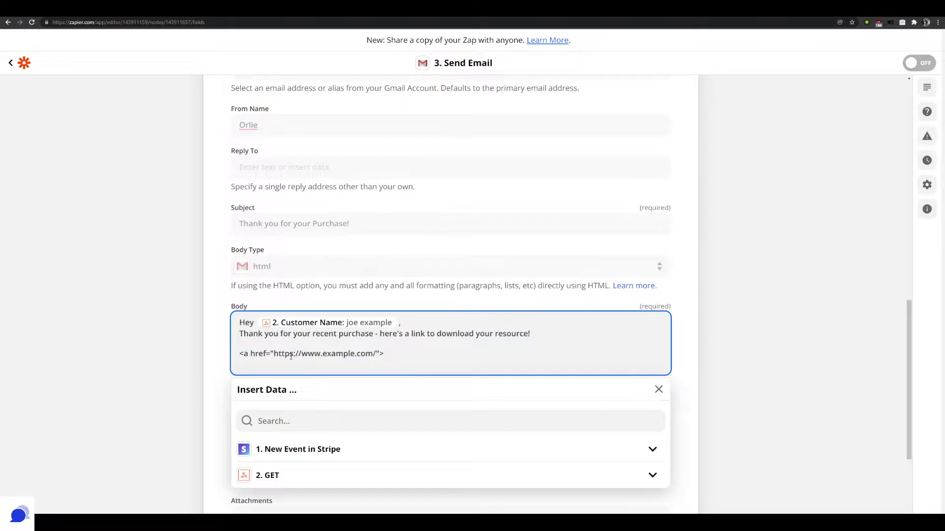
text(Click here to download </a>)
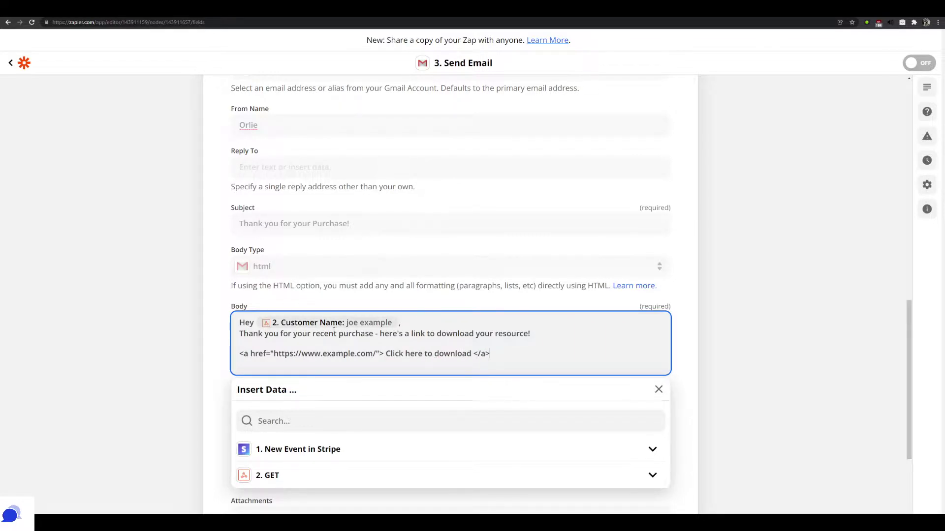
scroll(320, 349, down, 2)
click(150, 342)
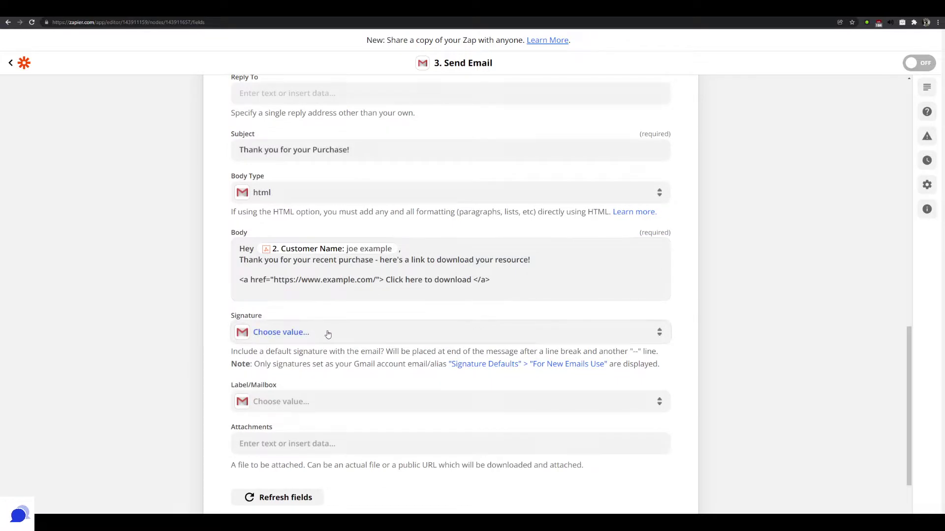
scroll(431, 313, down, 2)
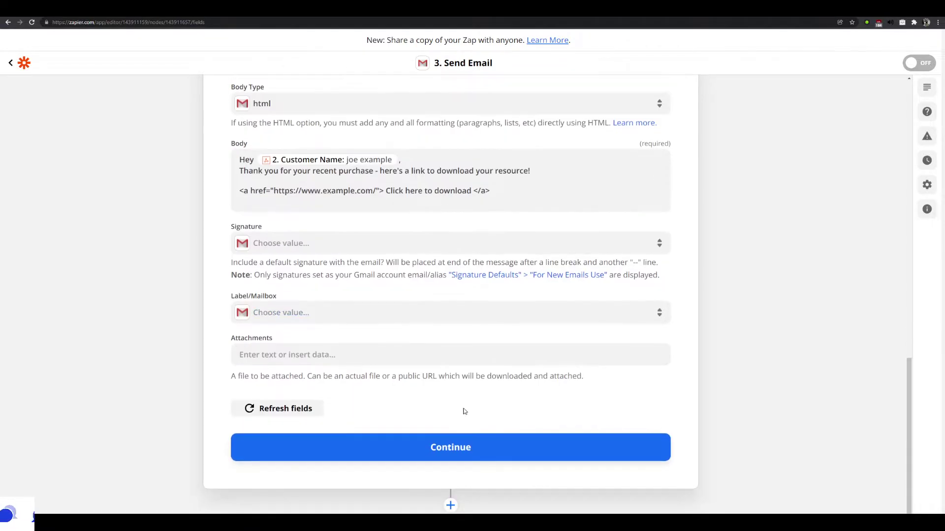
Finish the Gmail email setup and send a successful test email
click(463, 446)
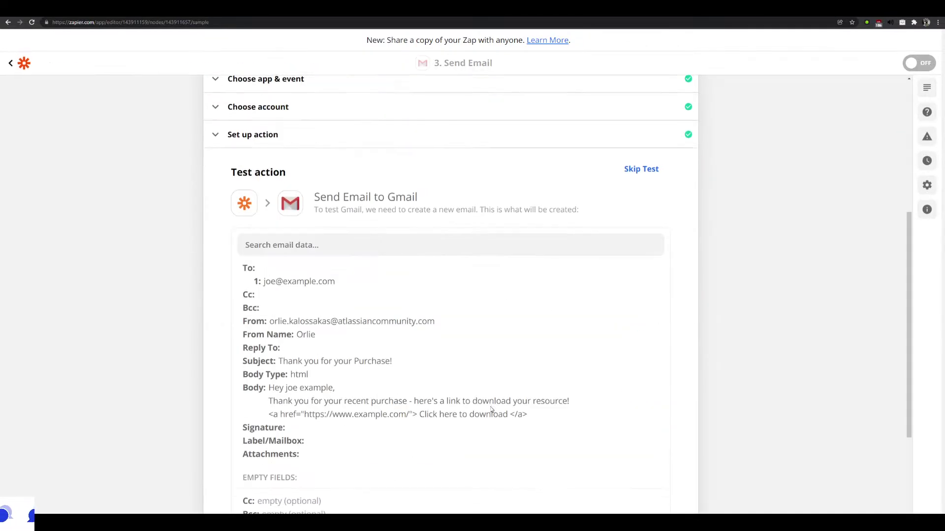
scroll(490, 410, down, 3)
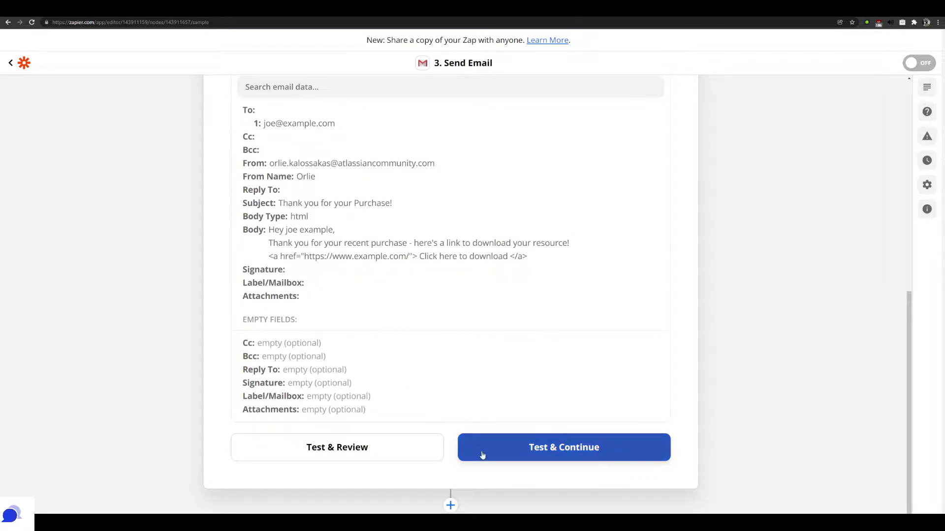
click(540, 455)
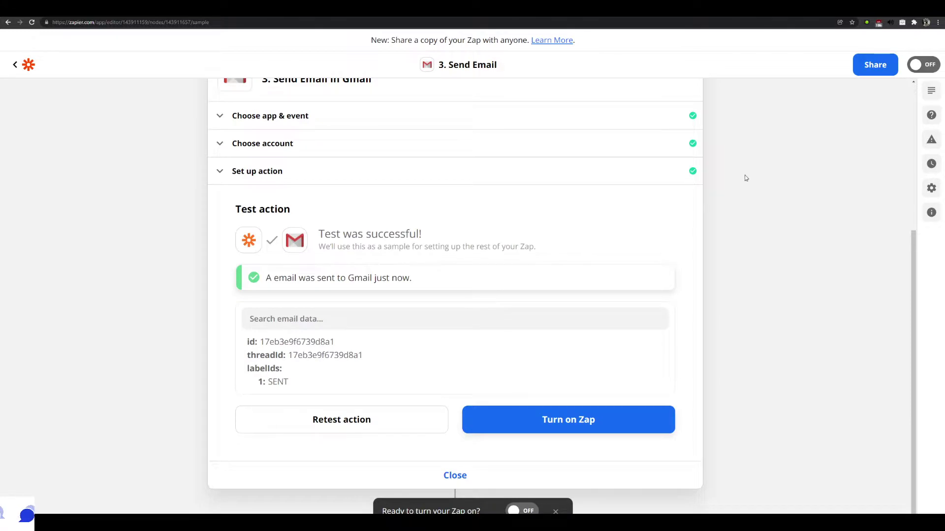
Turn the zap on and dismiss the share prompt permanently
click(924, 66)
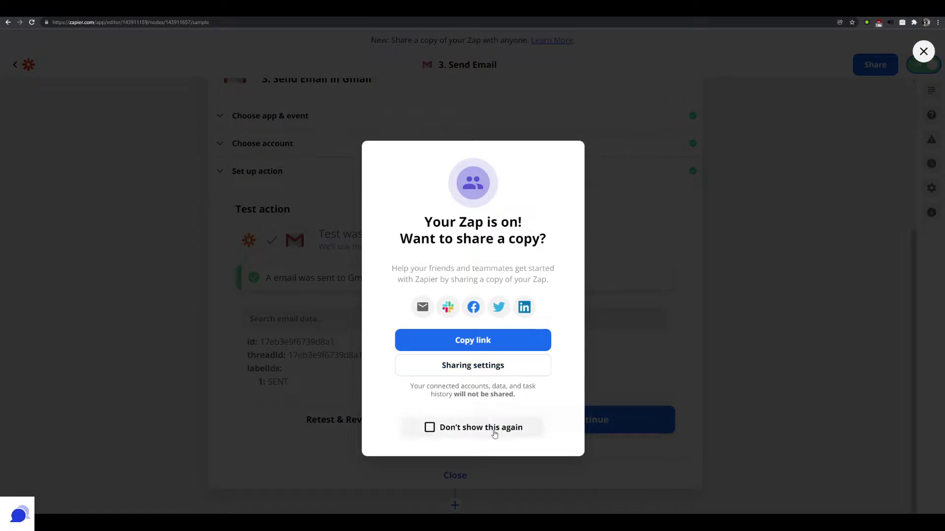
click(494, 434)
click(923, 51)
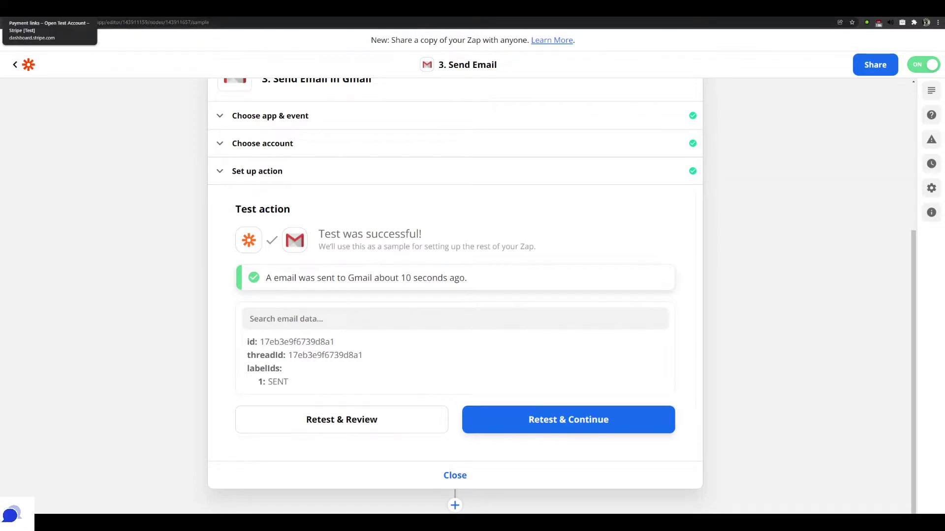
Copy the Bundle of images payment link from Stripe's payment links page
click(45, 14)
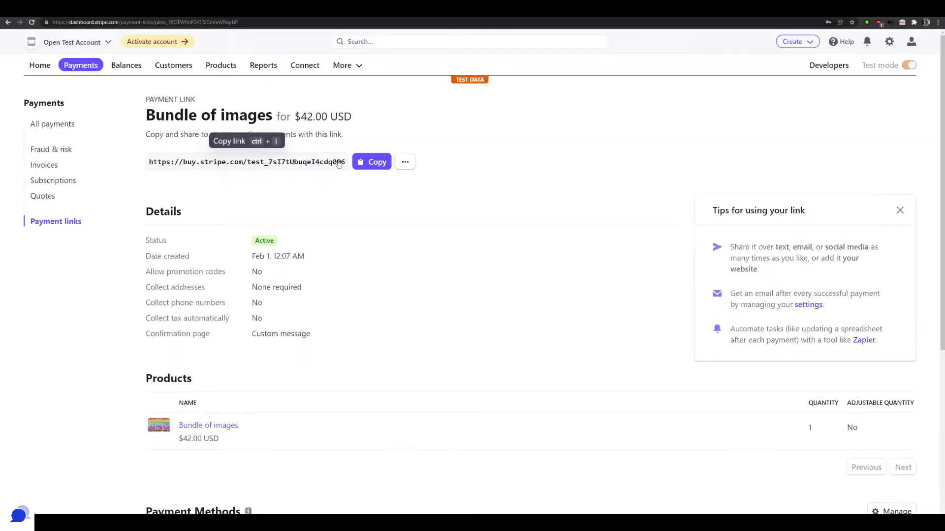
click(370, 162)
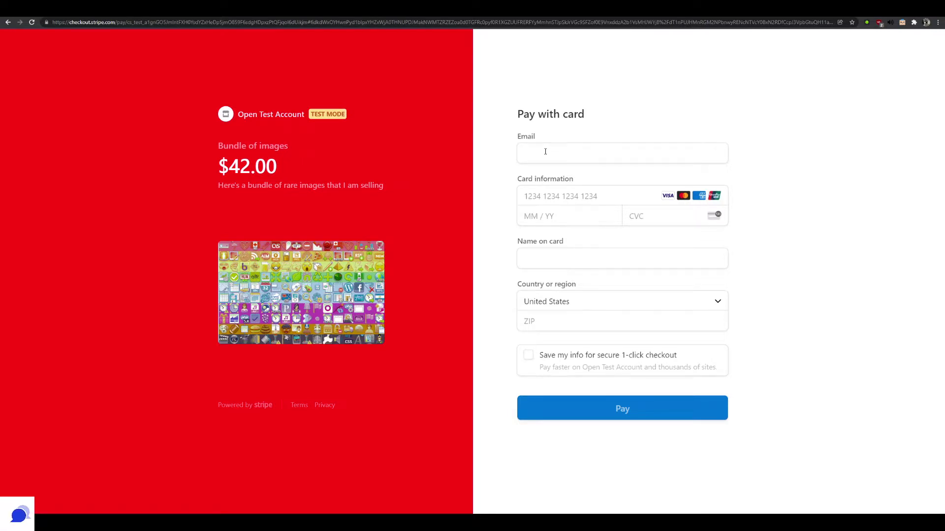
Enter the buyer's e-mail, the Stripe test card number and its expiry date
click(545, 152)
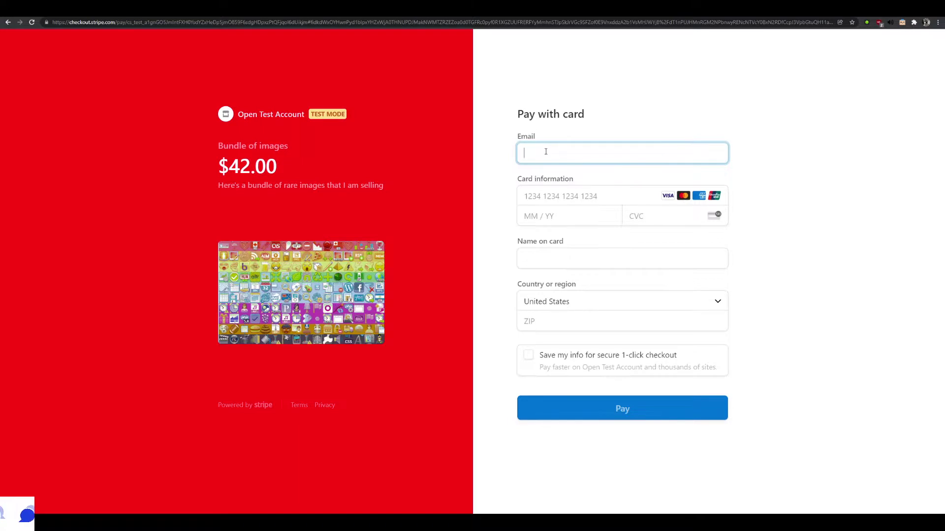
key(Tab)
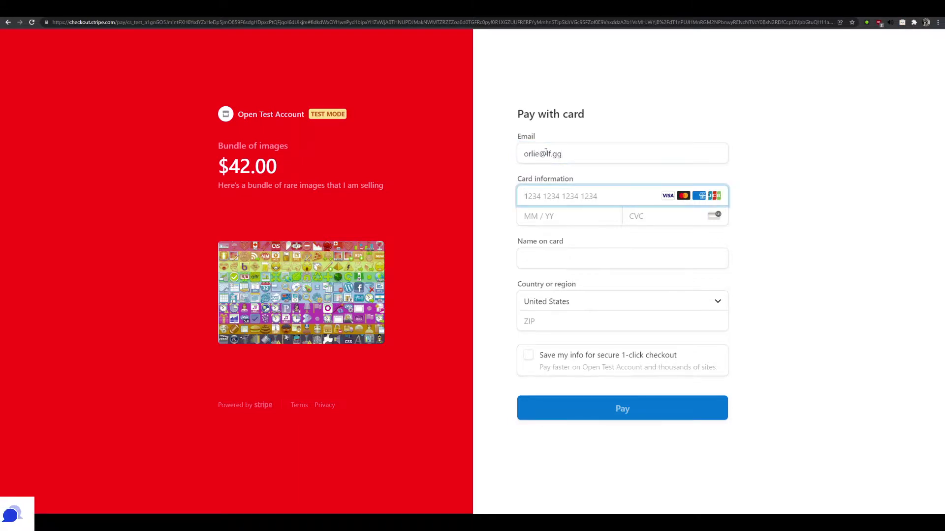
text(4242 42)
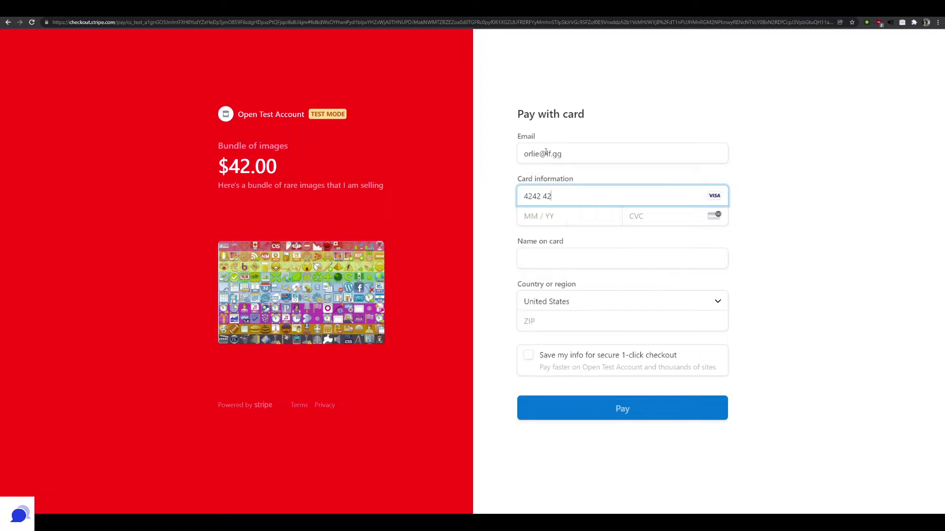
text(42 4242 4242)
key(Tab)
text(12 / 2)
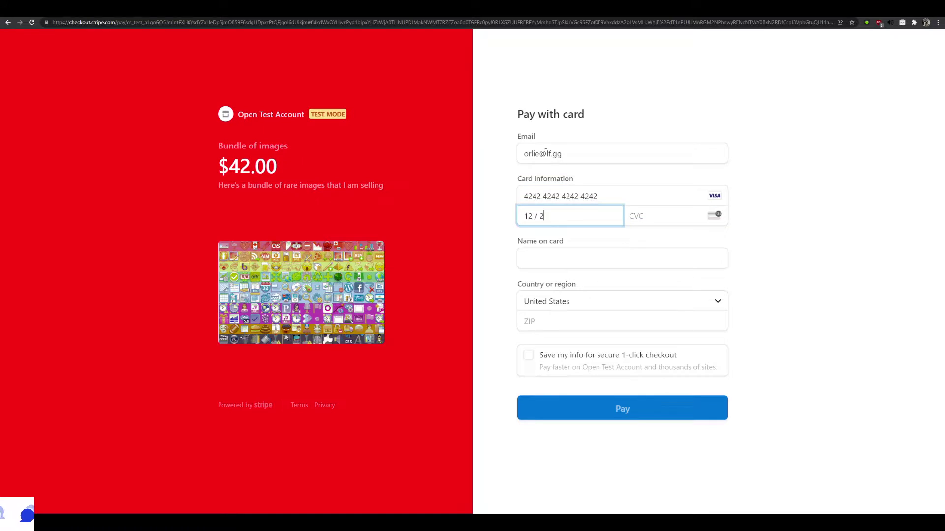
text(4)
Add the CVC, cardholder name and ZIP code, then pay the $42.00
key(Tab)
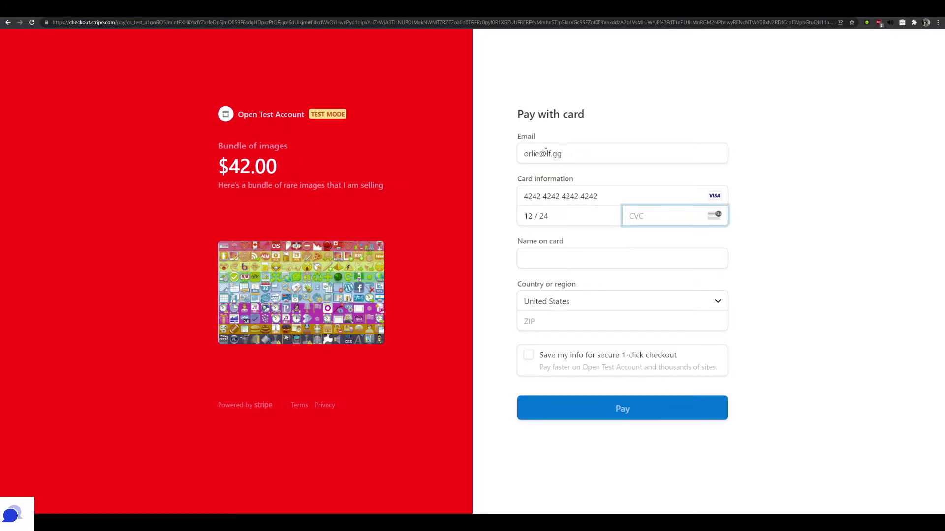
text(123)
key(Tab)
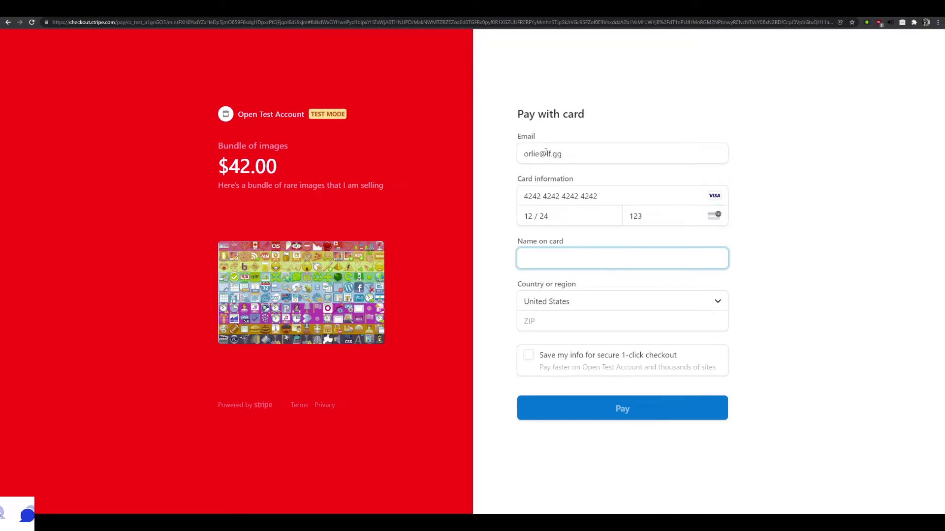
text(Whatever E)
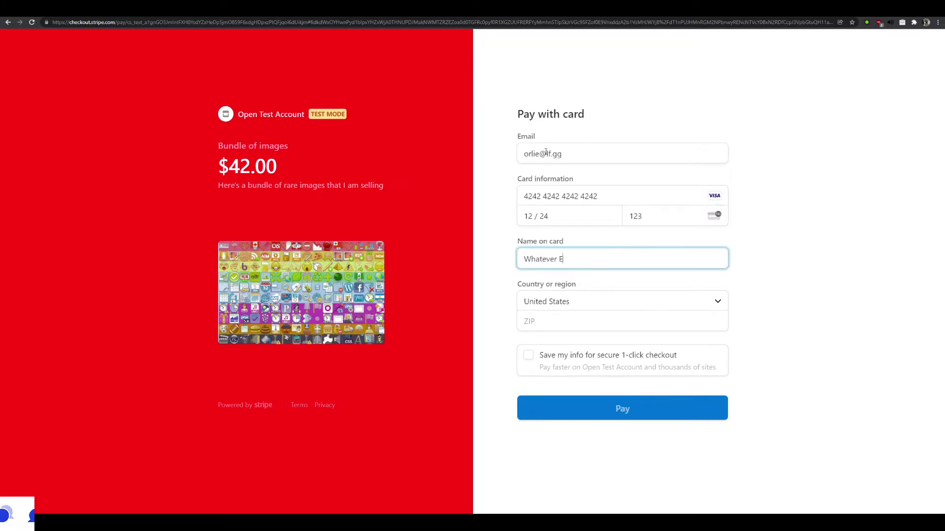
text(xample)
key(Tab)
key(Tab)
text(78701)
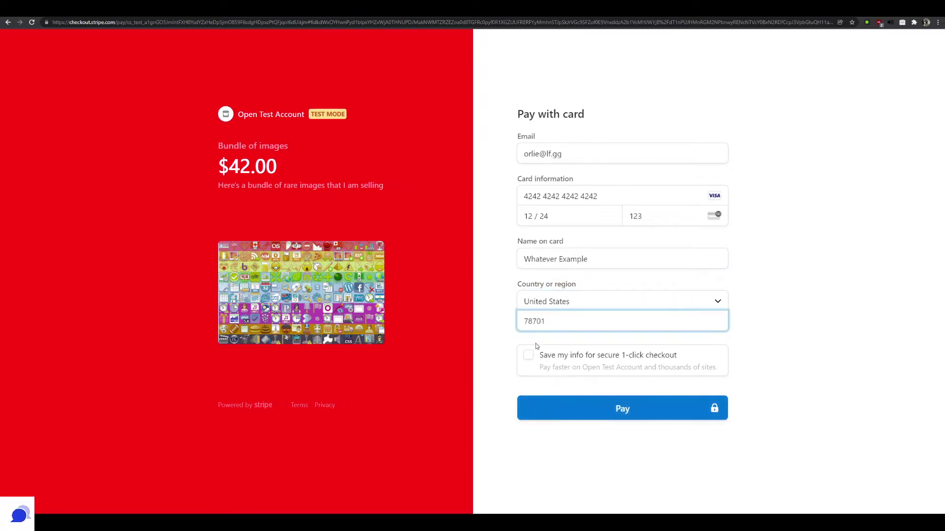
click(629, 415)
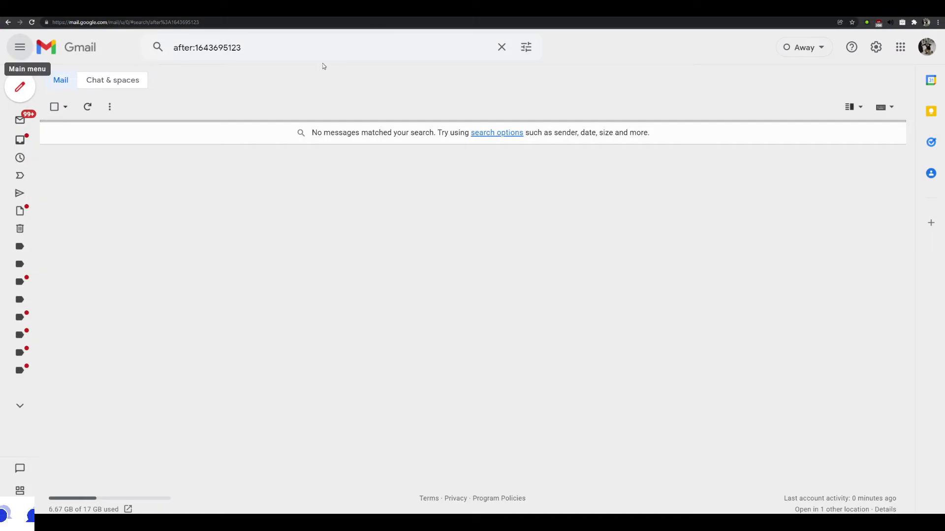
Rerun the date-based Gmail search and open the 'Thank you for your Purchase!' email
click(330, 46)
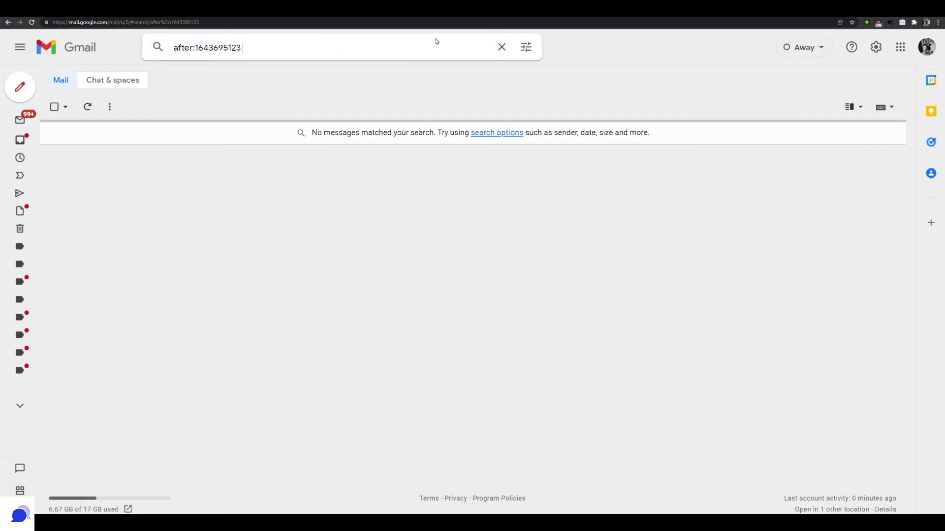
key(Return)
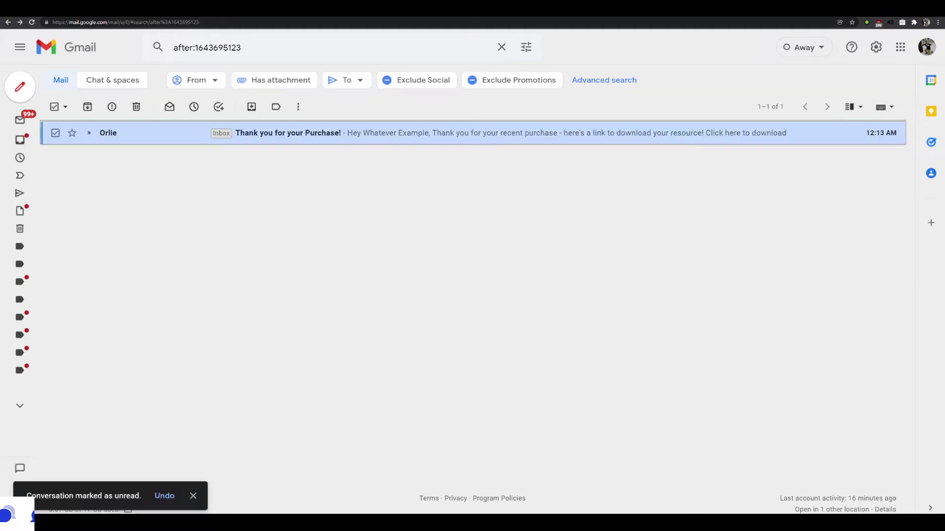
click(362, 135)
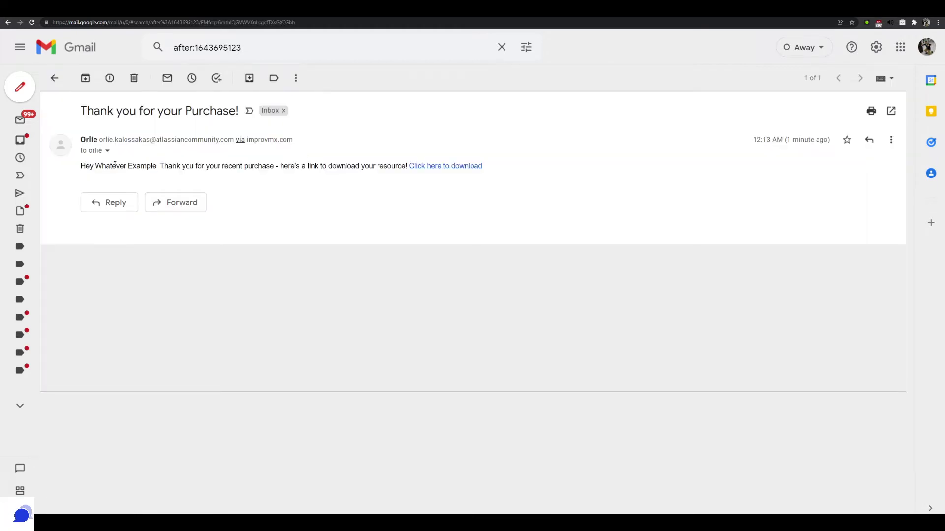
Check the email's personalized greeting and download link
drag(140, 167, 274, 169)
click(158, 167)
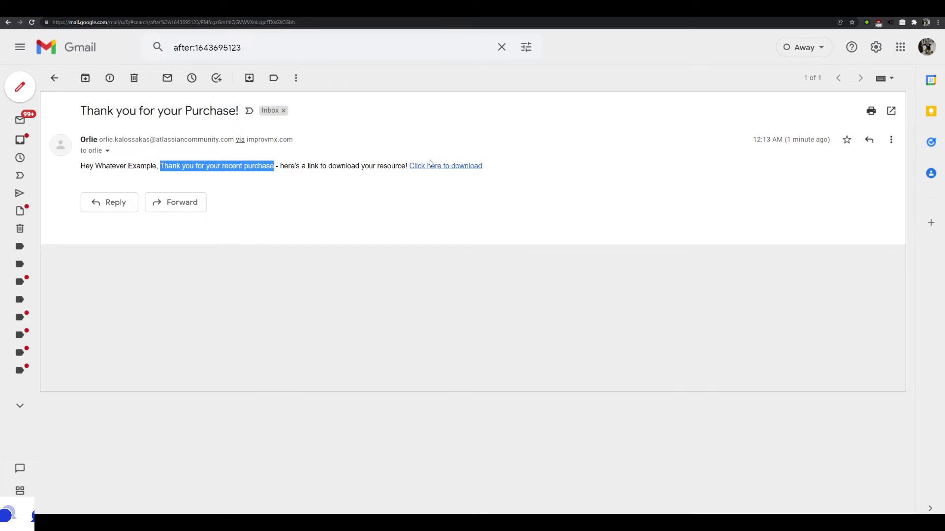
click(503, 169)
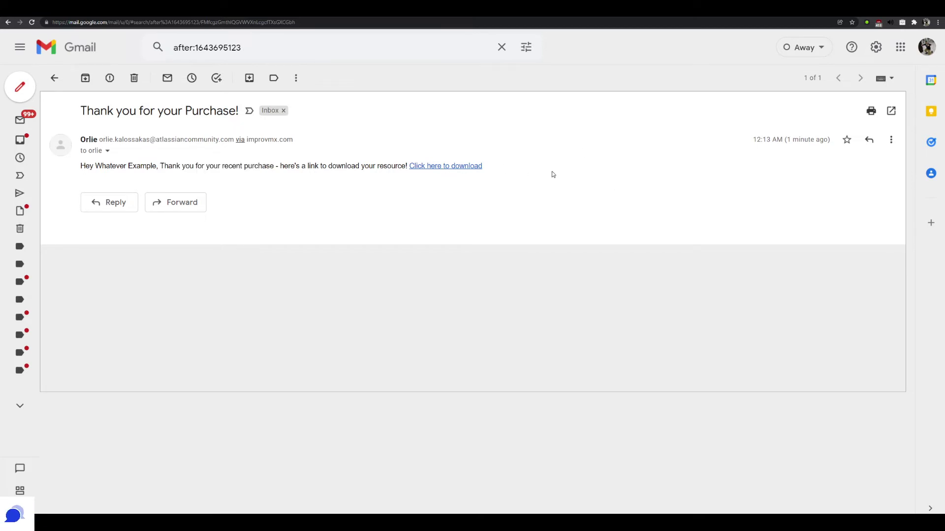